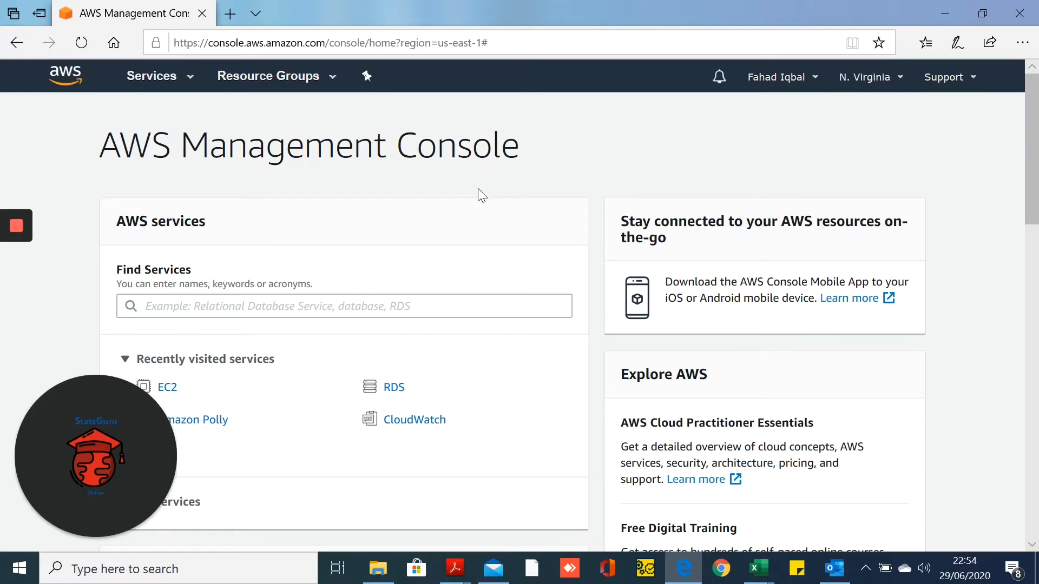
Open the Services menu to list all AWS services by category, such as Compute and Storage
click(169, 85)
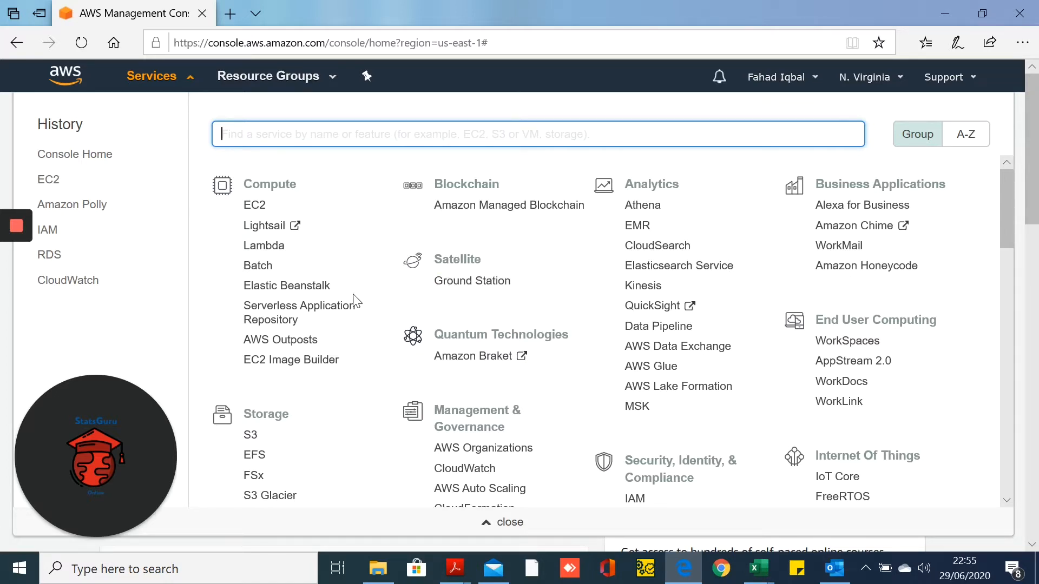
Go to the EC2 service from the Compute category
click(255, 209)
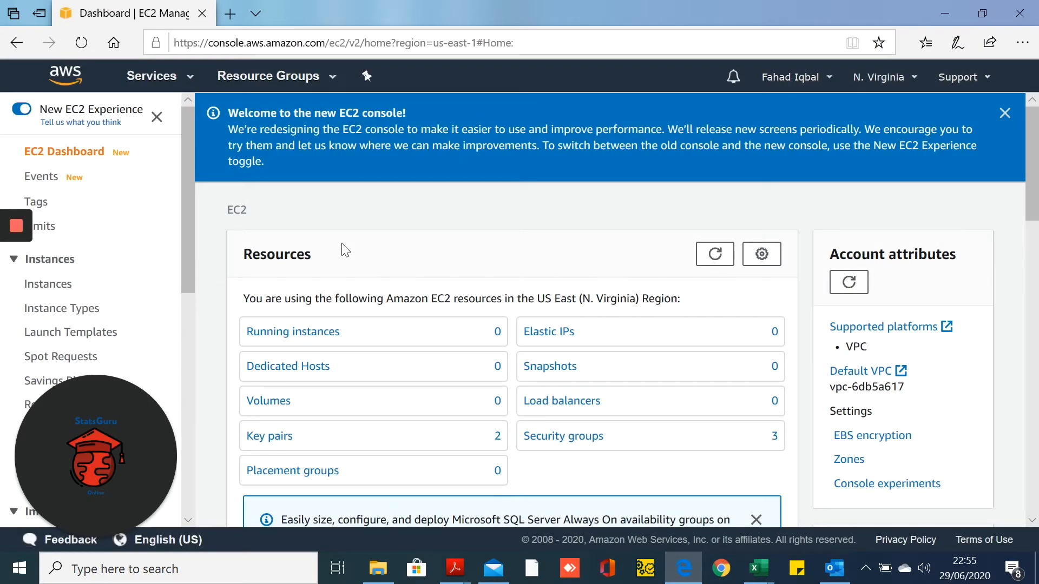
scroll(345, 250, down, 1)
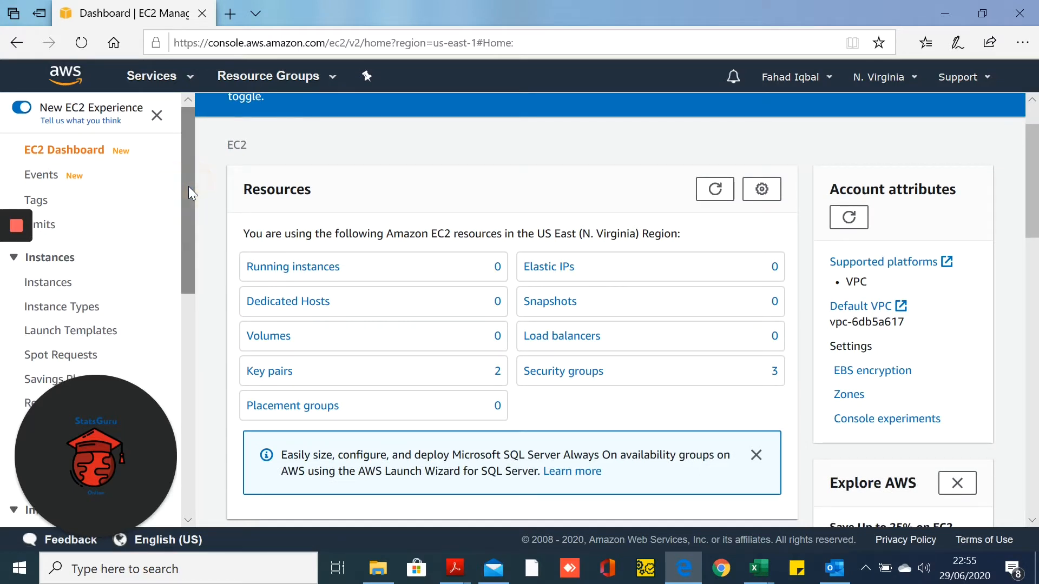
drag(188, 186, 206, 169)
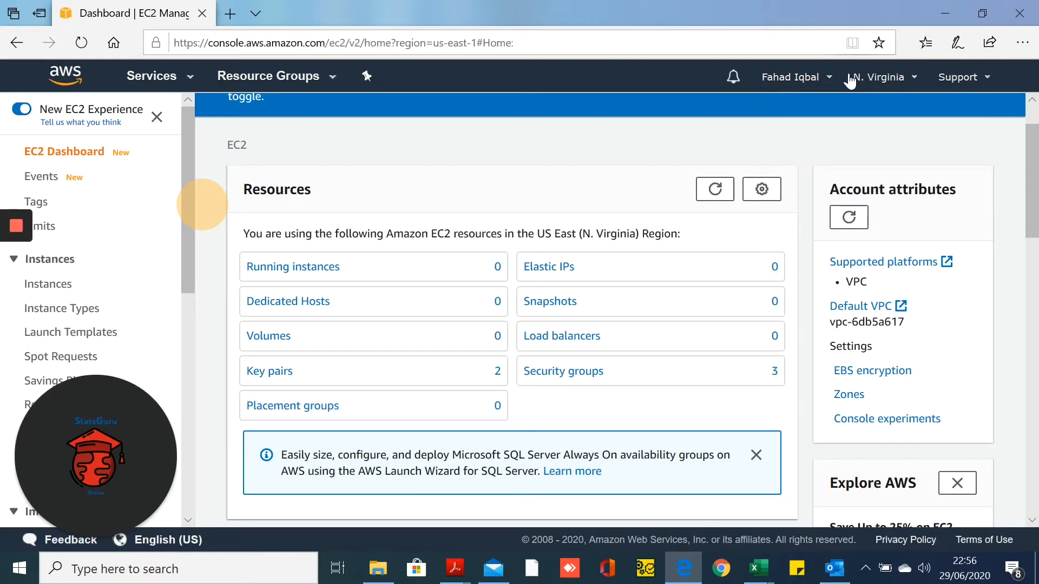
Check the region list and stay in US East (N. Virginia), which has 0 running instances
click(912, 86)
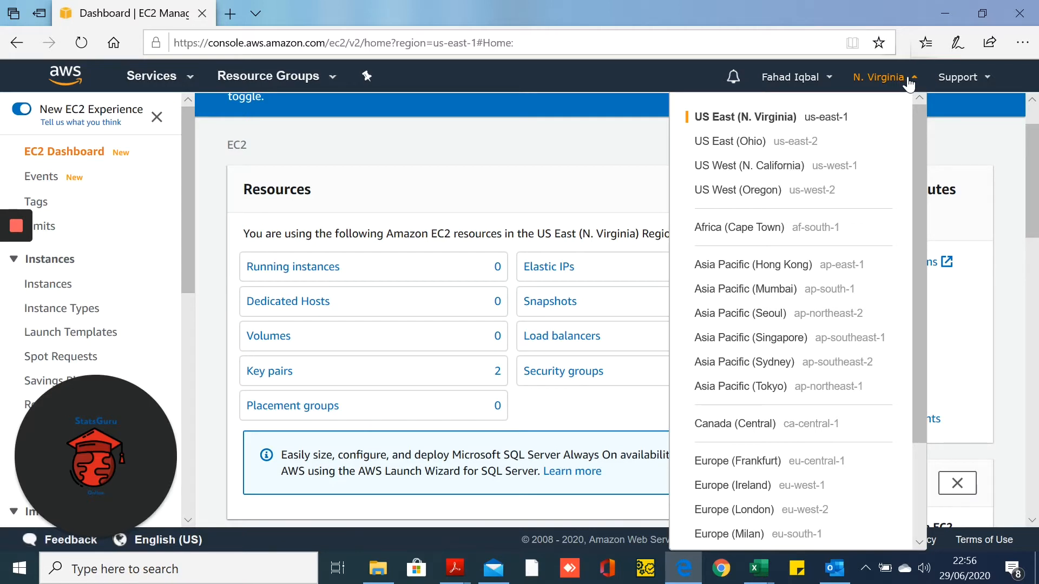
click(909, 81)
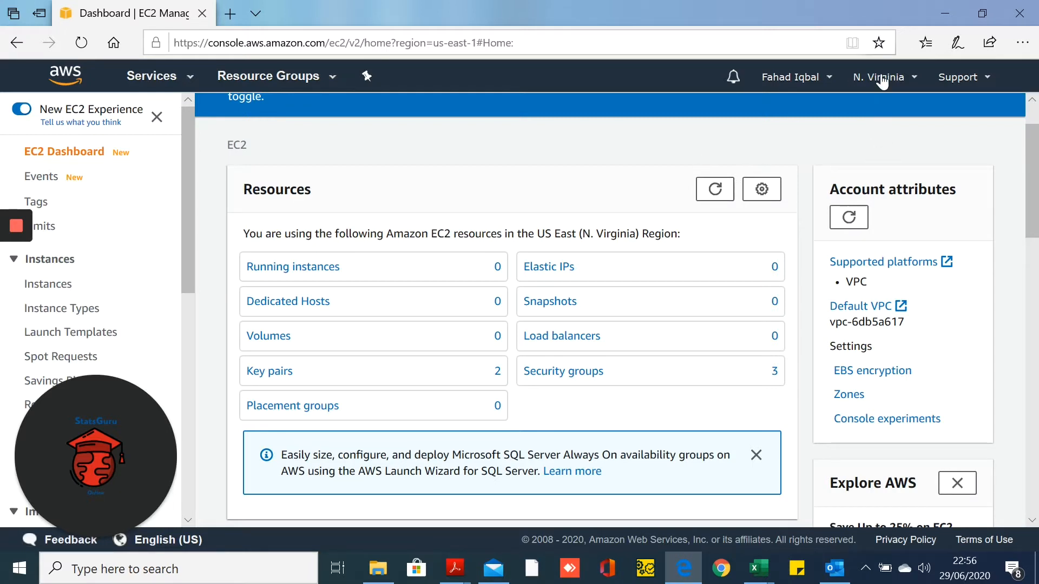
click(914, 82)
scroll(855, 184, down, 5)
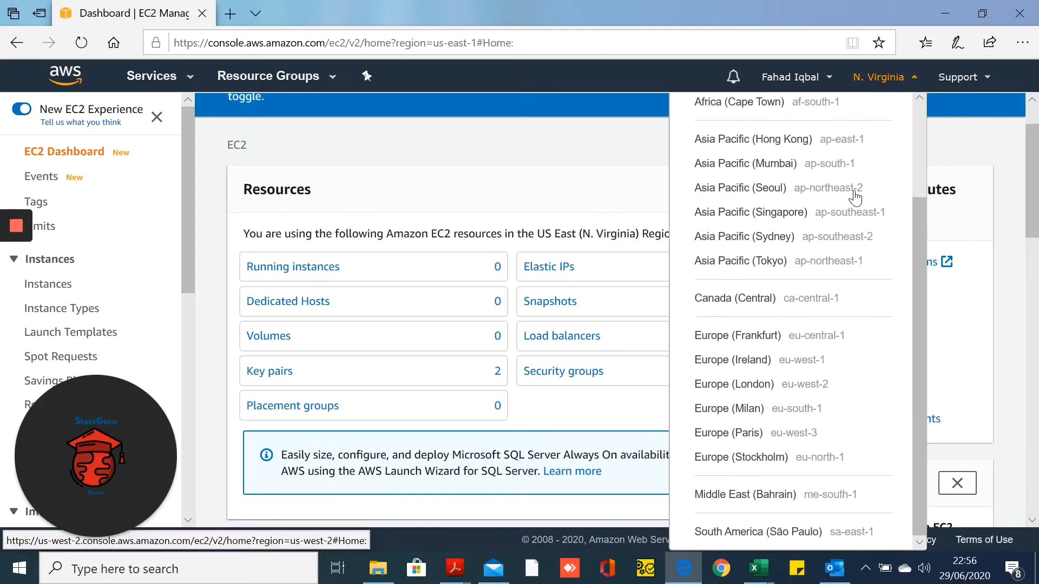
scroll(855, 198, up, 5)
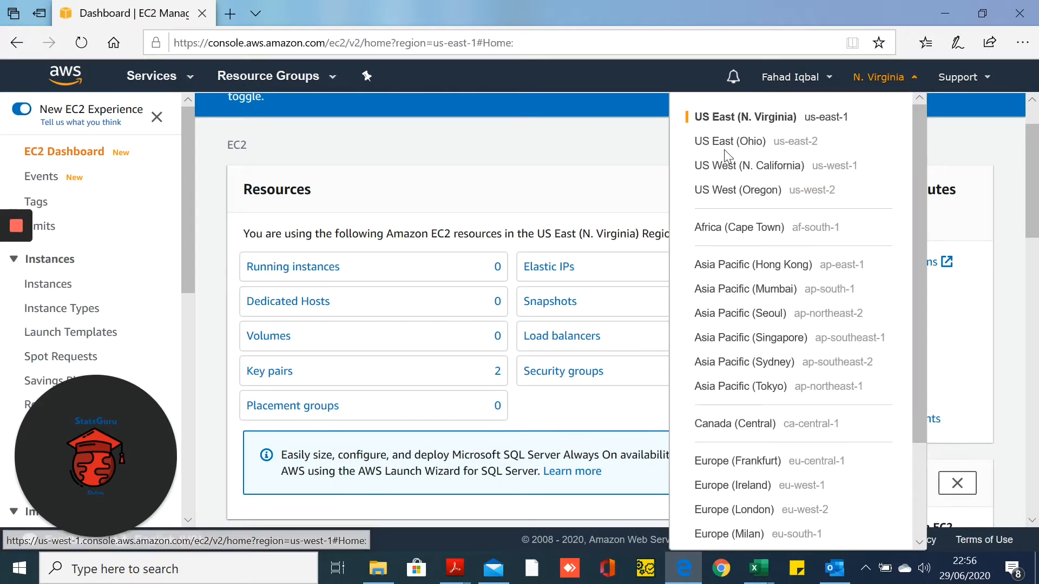
click(632, 117)
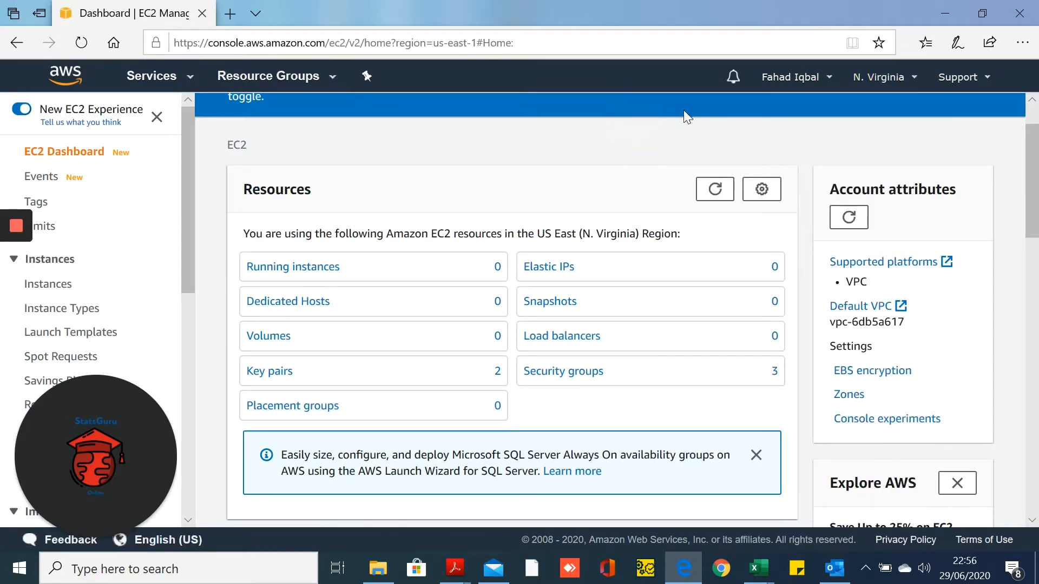
Show the empty EC2 Instances list and expand the Launch Instance options
click(57, 295)
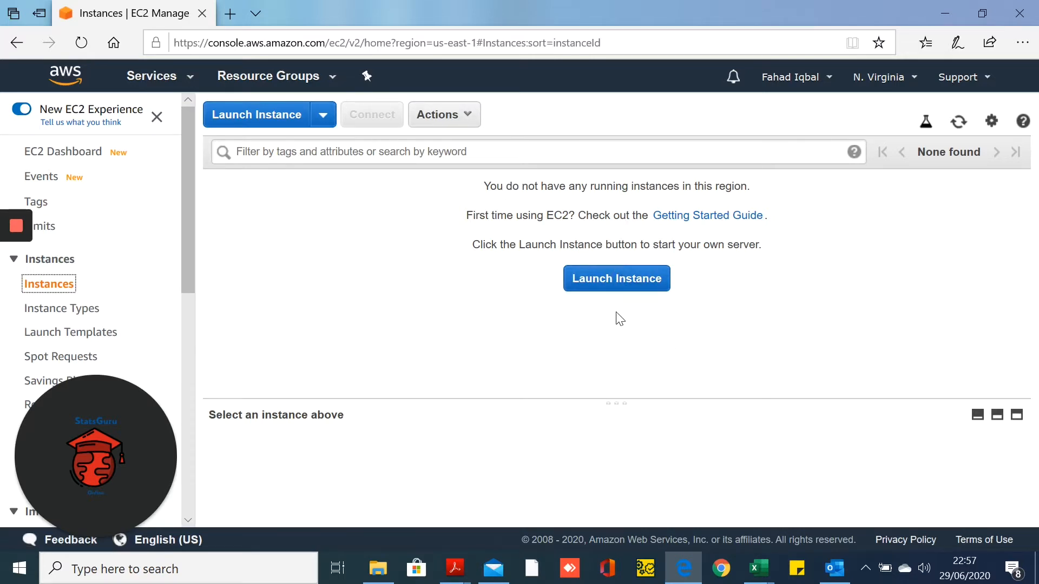
click(323, 122)
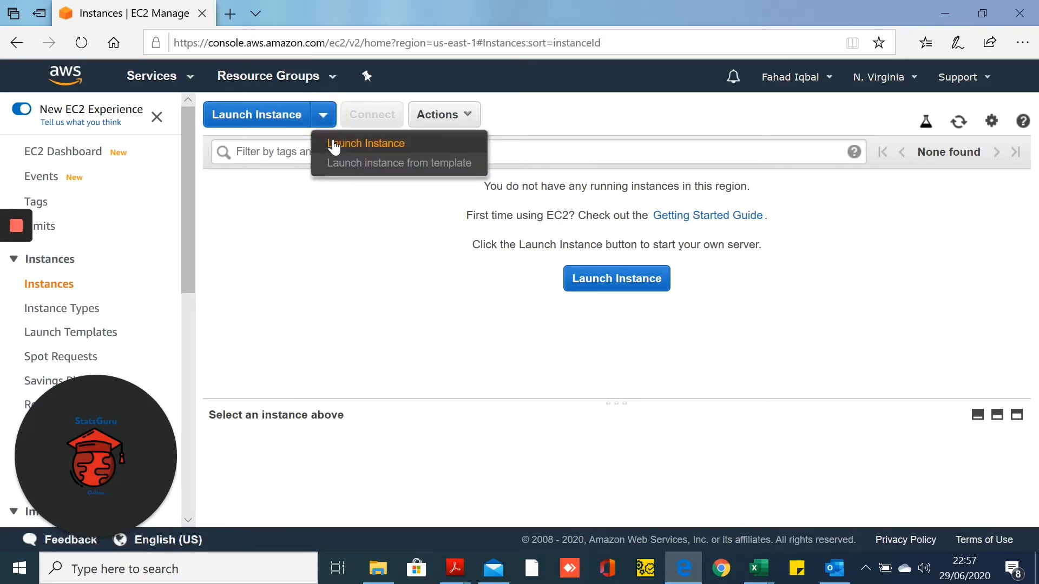
Start the launch wizard and find the free-tier Microsoft Windows Server 2019 Base AMI
click(334, 144)
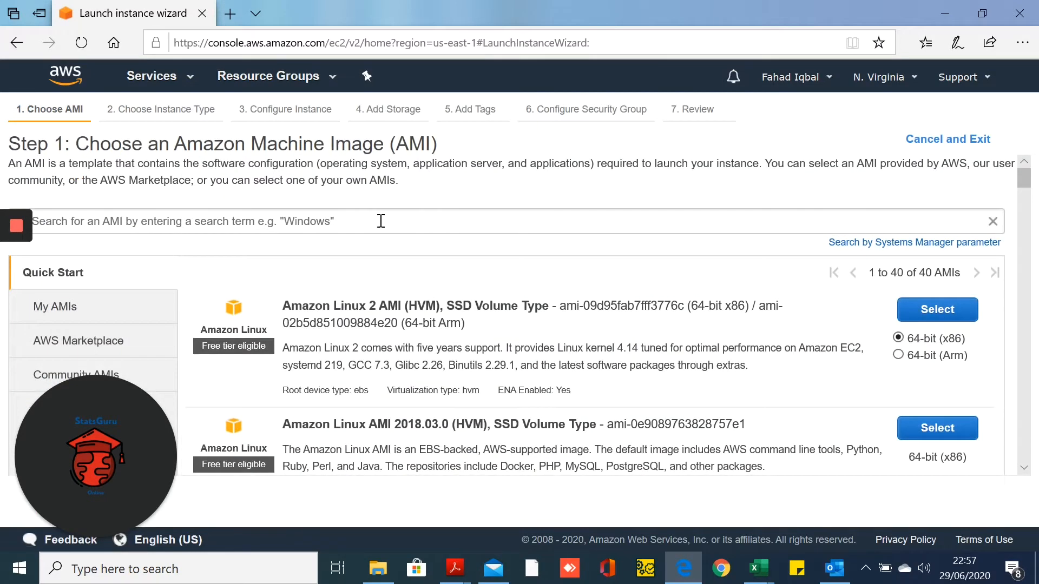
scroll(381, 221, down, 3)
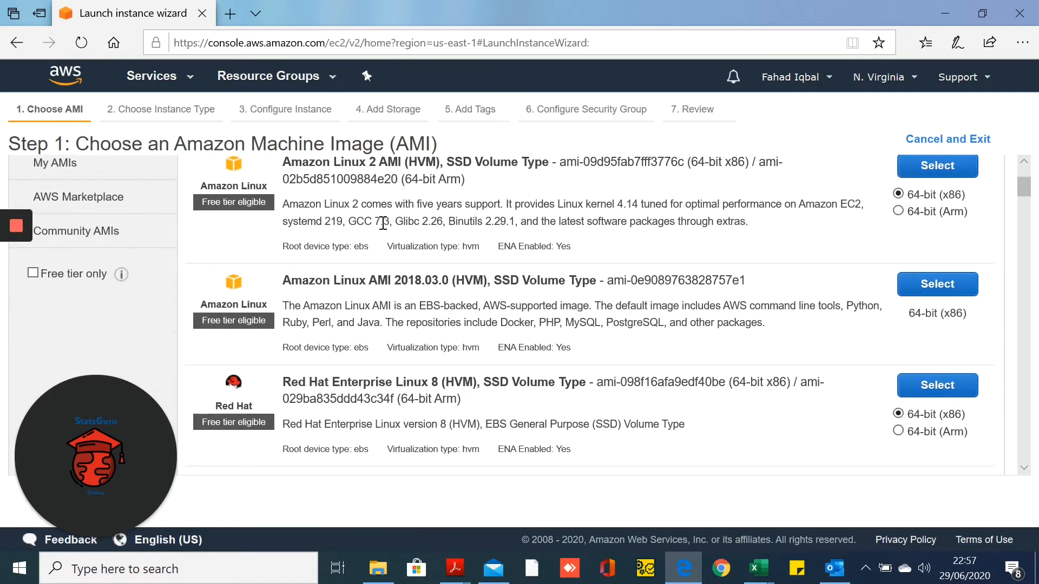
scroll(383, 224, down, 4)
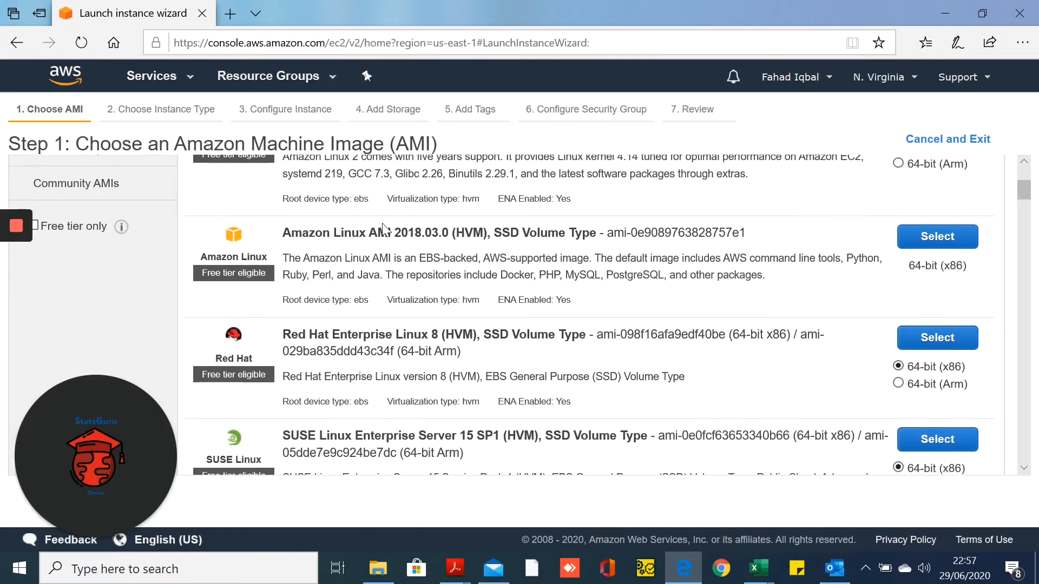
scroll(382, 223, down, 4)
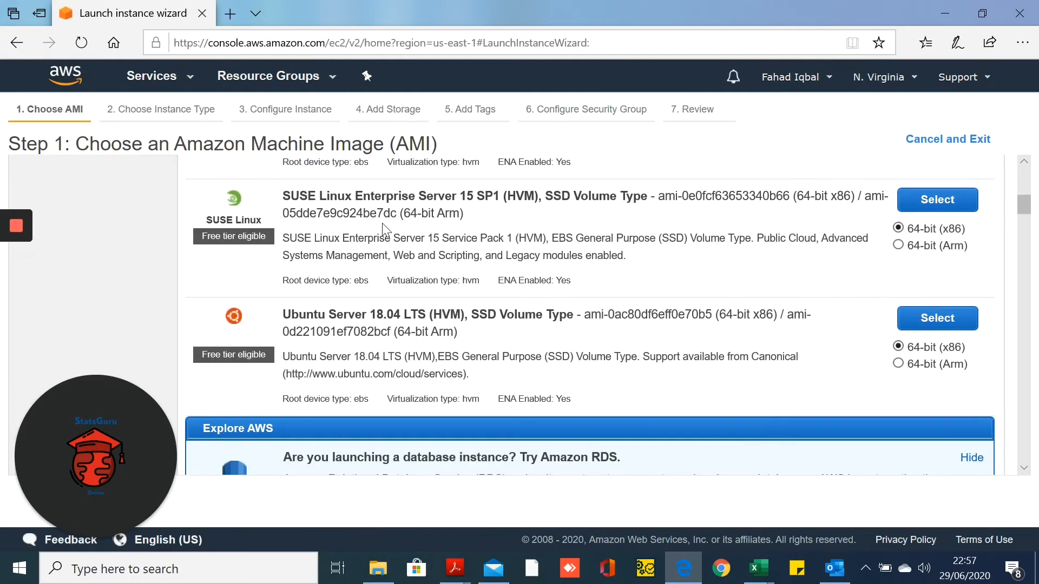
scroll(383, 224, down, 2)
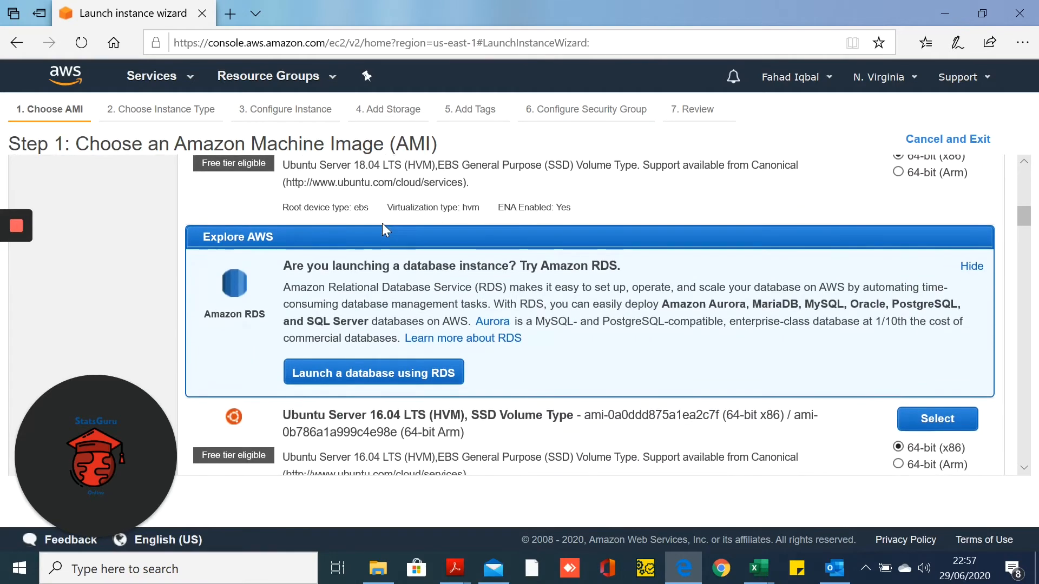
scroll(382, 223, down, 5)
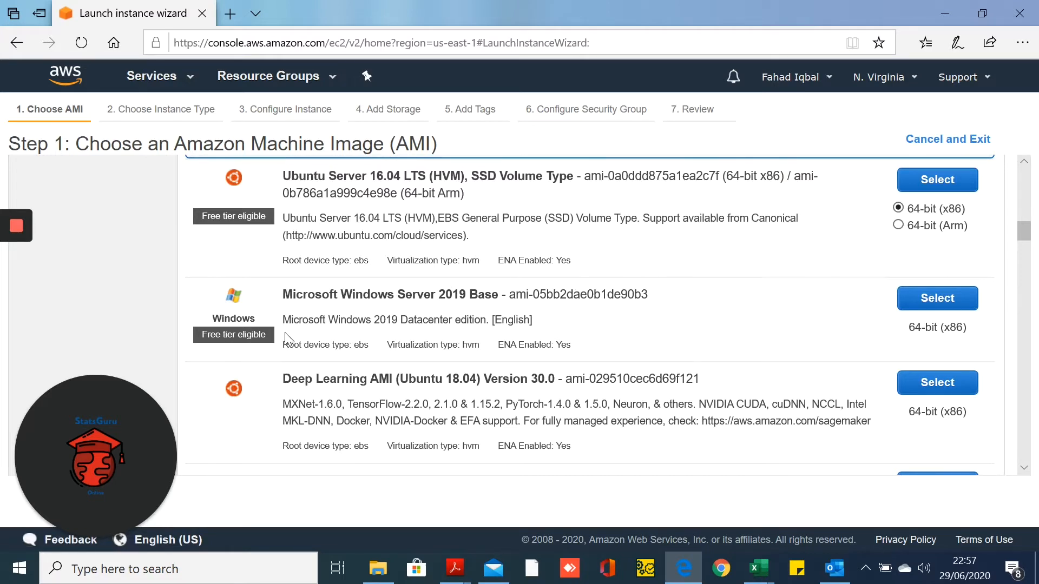
drag(280, 338, 196, 314)
click(197, 302)
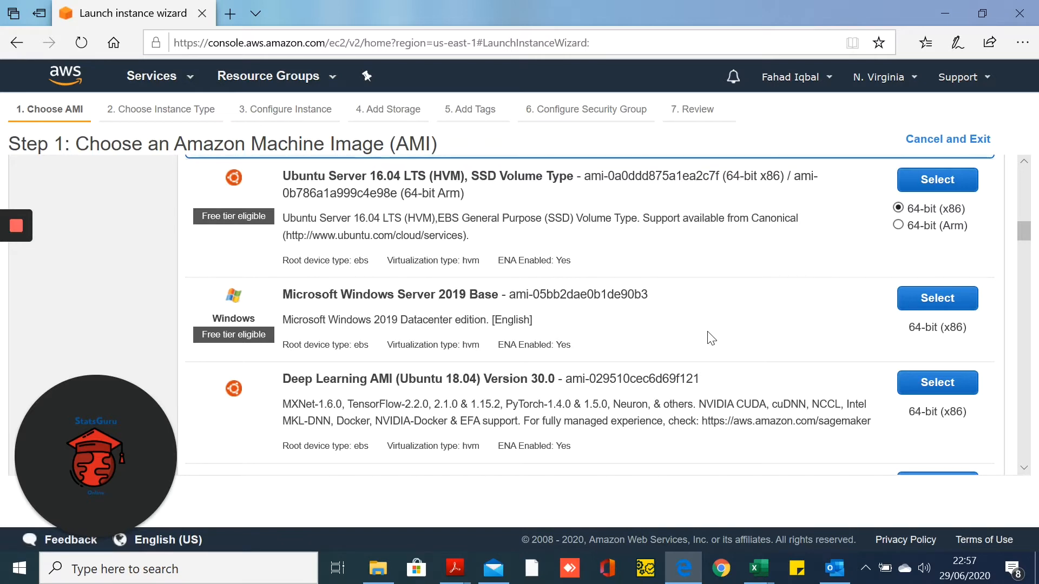
Select the Microsoft Windows Server 2019 Base AMI and keep the free-tier t2.micro instance type
click(958, 301)
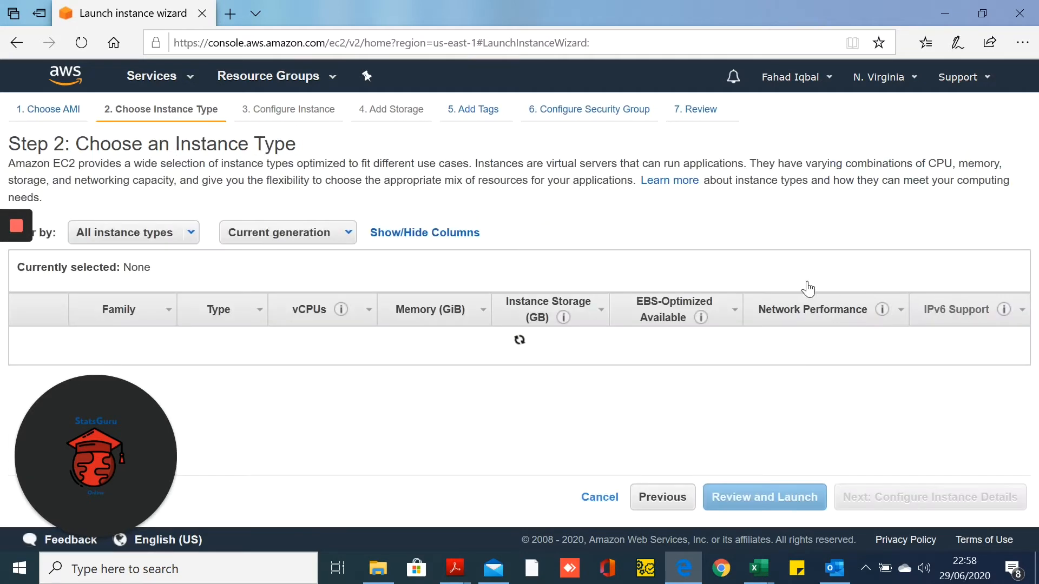
scroll(393, 229, down, 1)
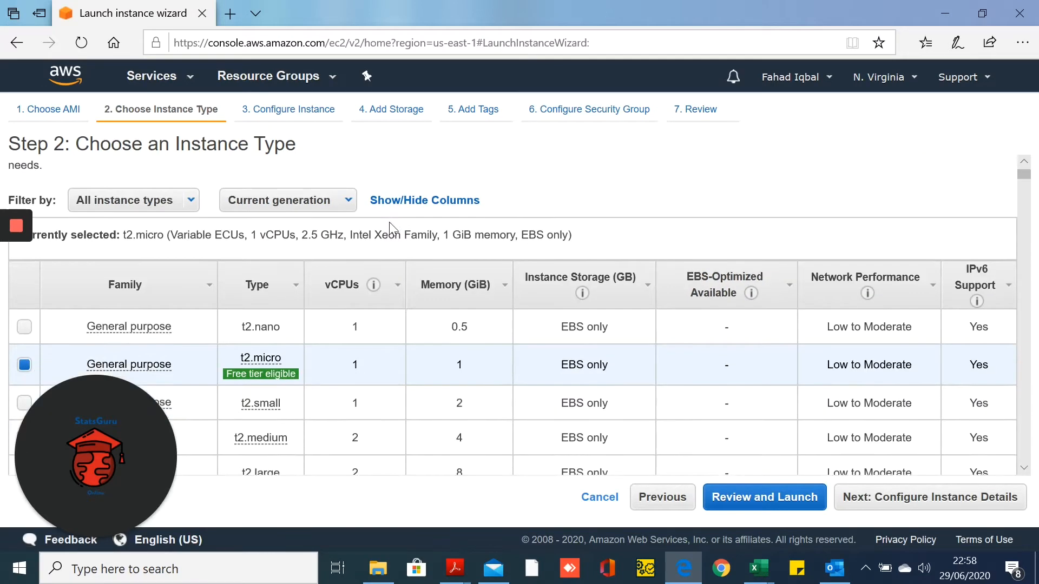
scroll(389, 224, down, 2)
mouse_move(116, 504)
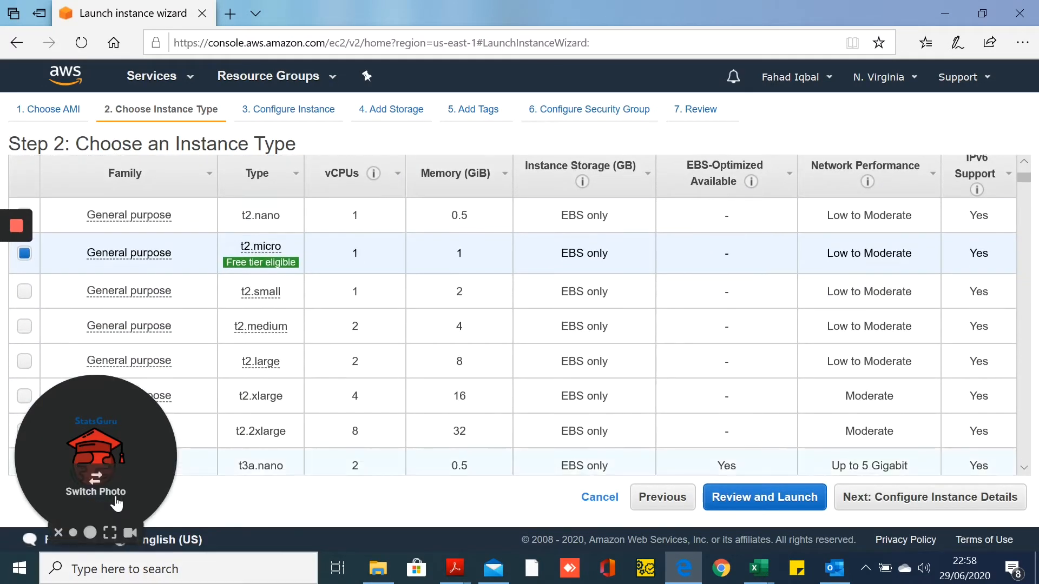
scroll(147, 440, up, 1)
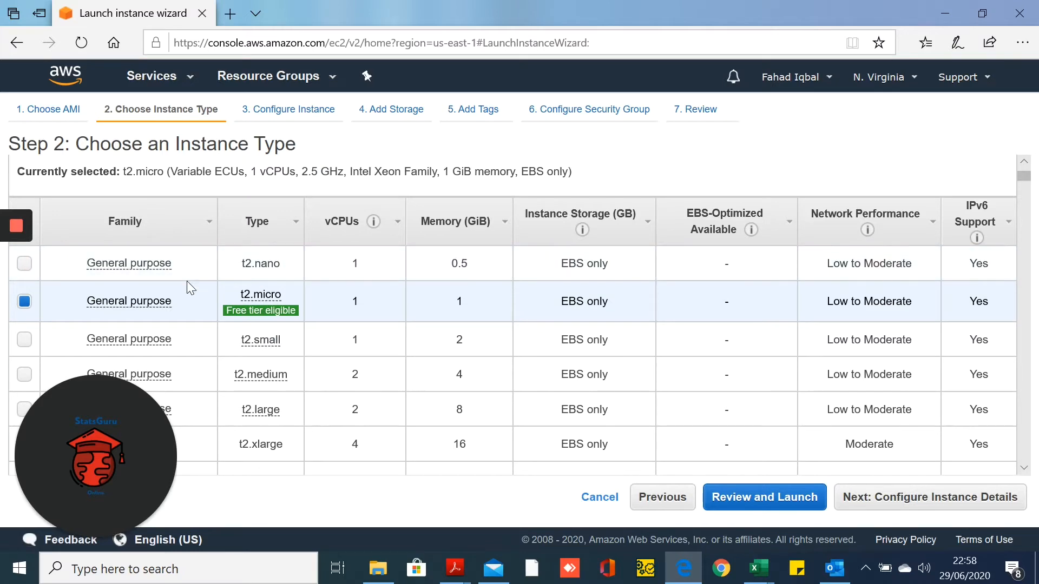
mouse_move(262, 310)
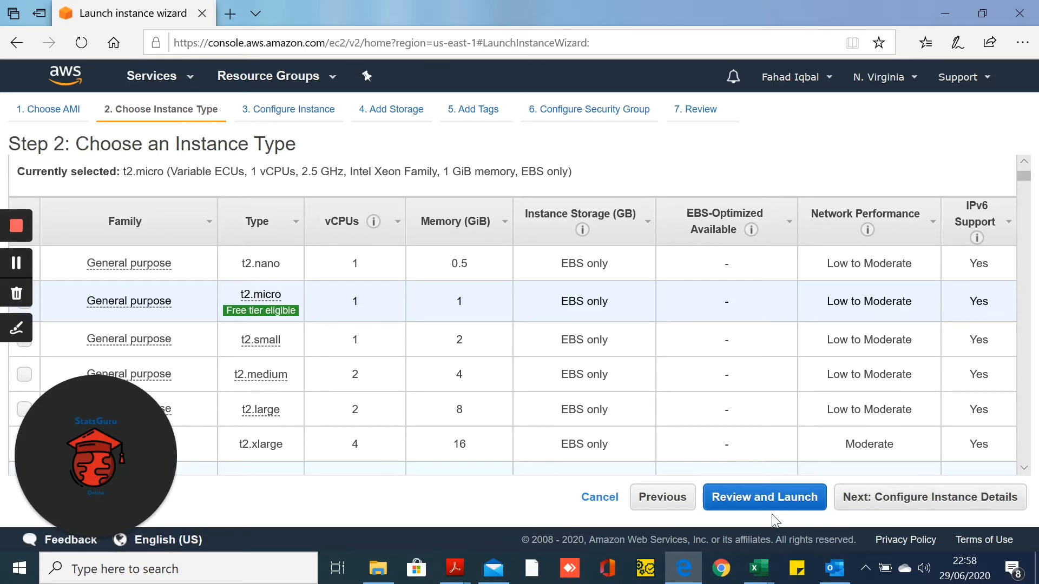
Review instance details and keep the defaults: 1 instance, default VPC, Shutdown behavior Stop
click(894, 498)
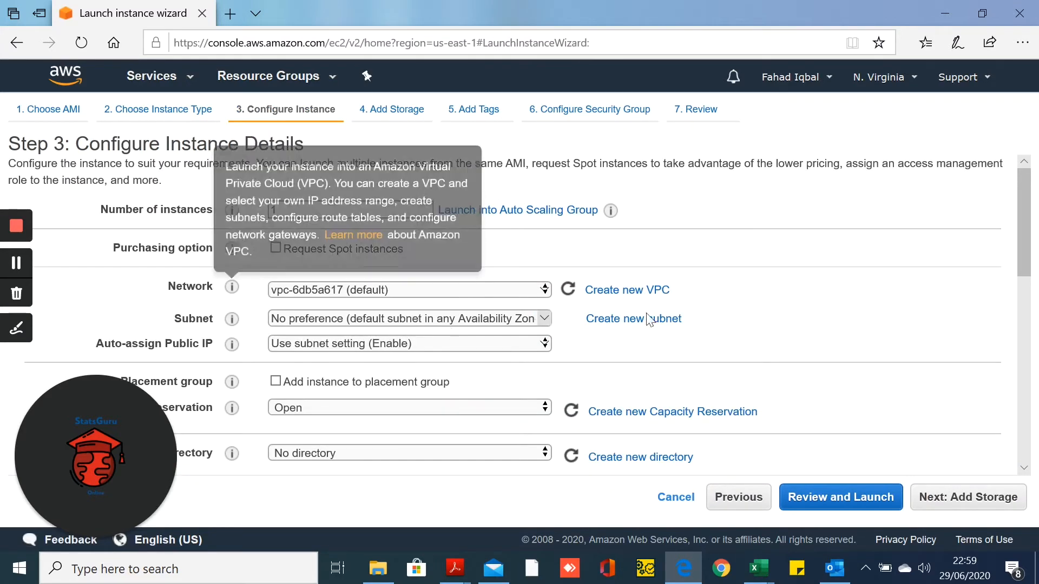
scroll(738, 283, down, 1)
scroll(676, 297, up, 1)
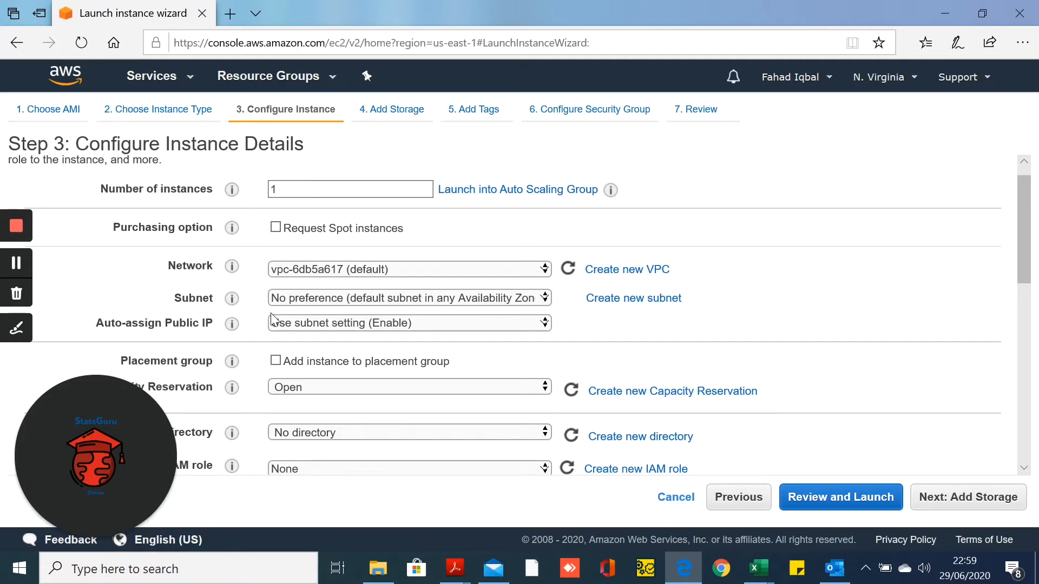
mouse_move(232, 303)
scroll(460, 334, down, 4)
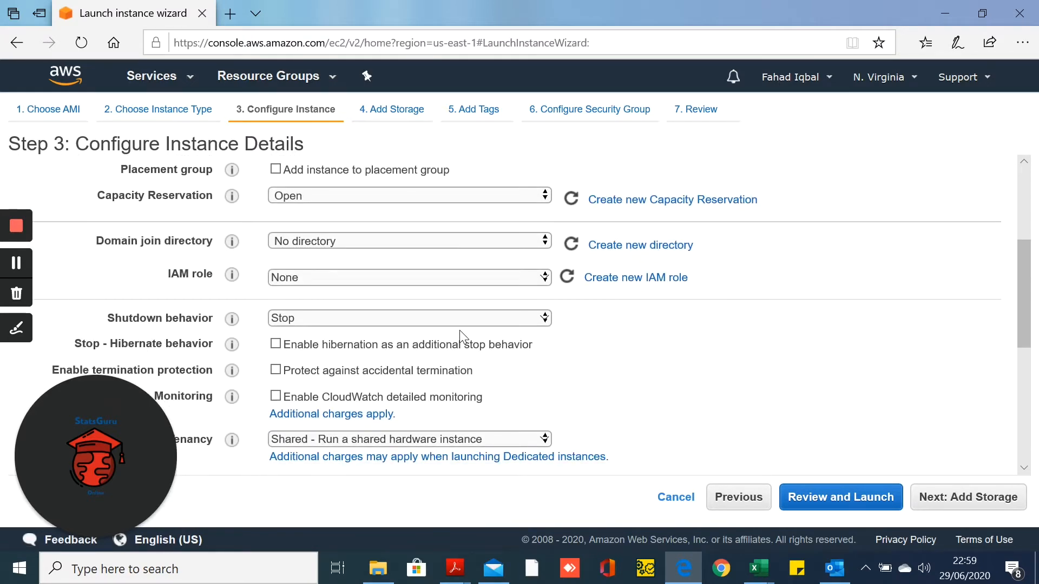
scroll(459, 331, down, 2)
scroll(459, 332, up, 3)
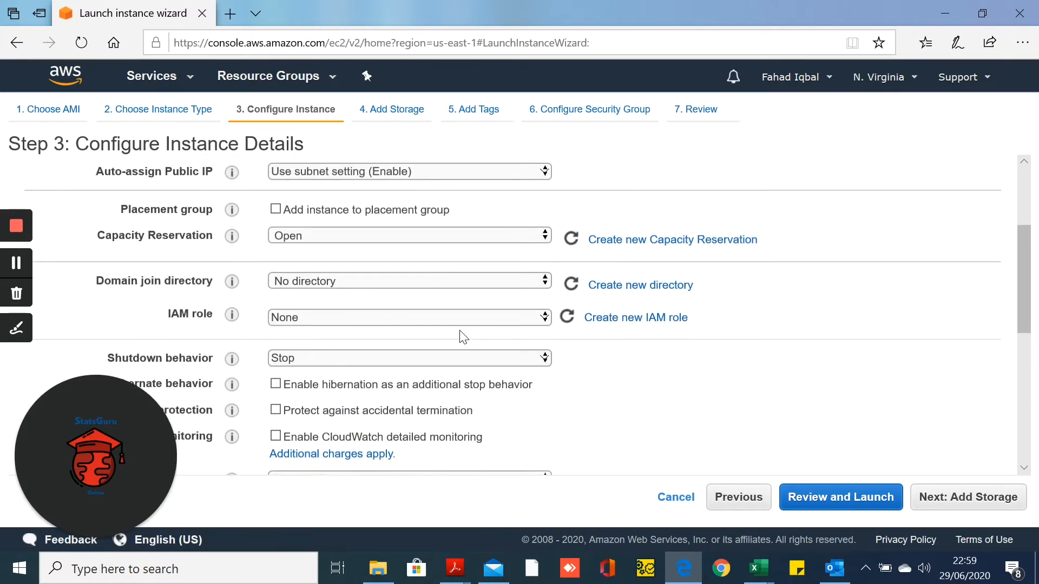
scroll(461, 336, up, 3)
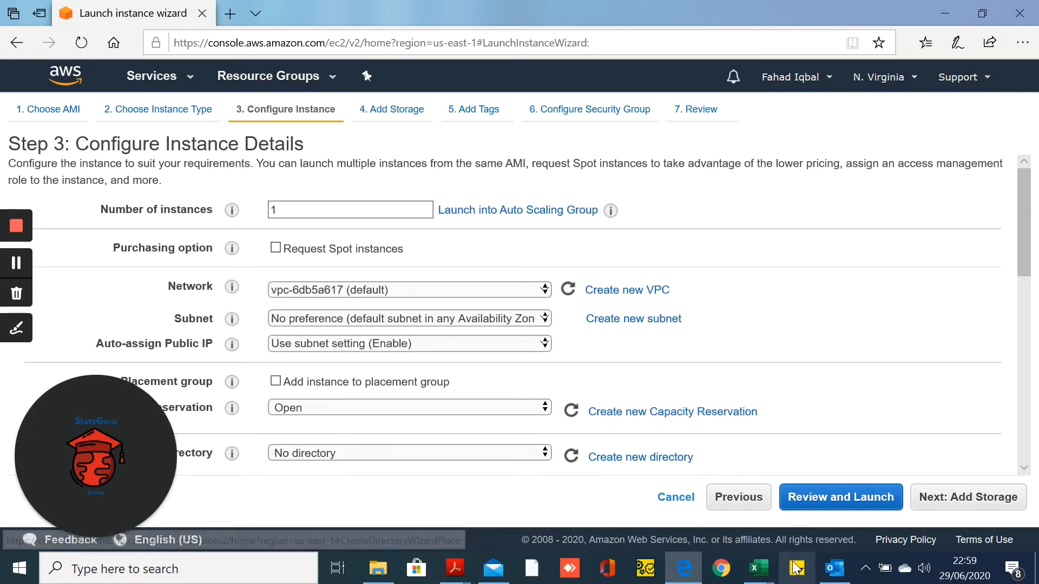
Move to the storage step and leave the 30 GiB gp2 root volume unchanged
click(968, 498)
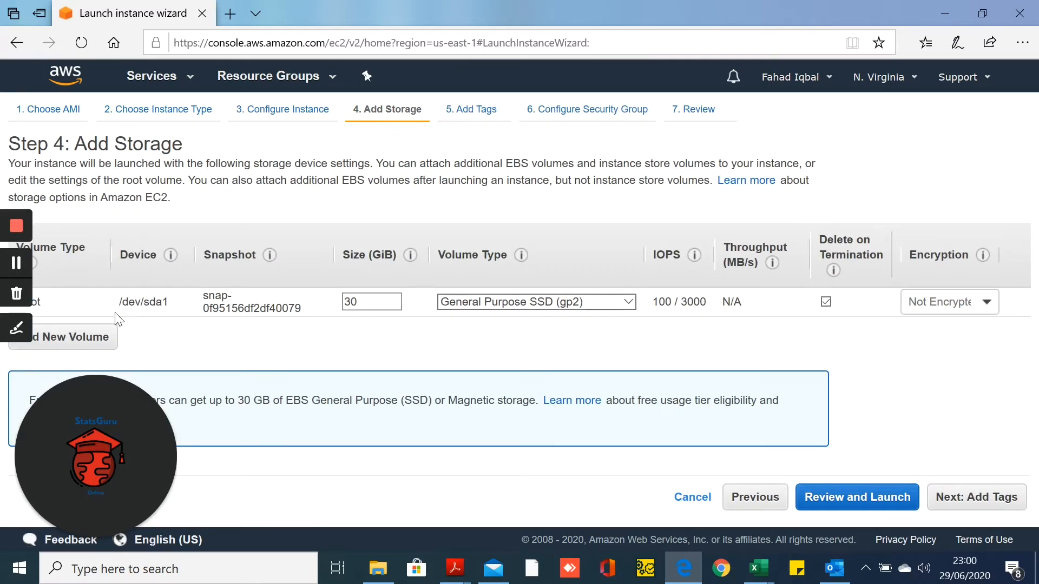
drag(303, 311, 207, 299)
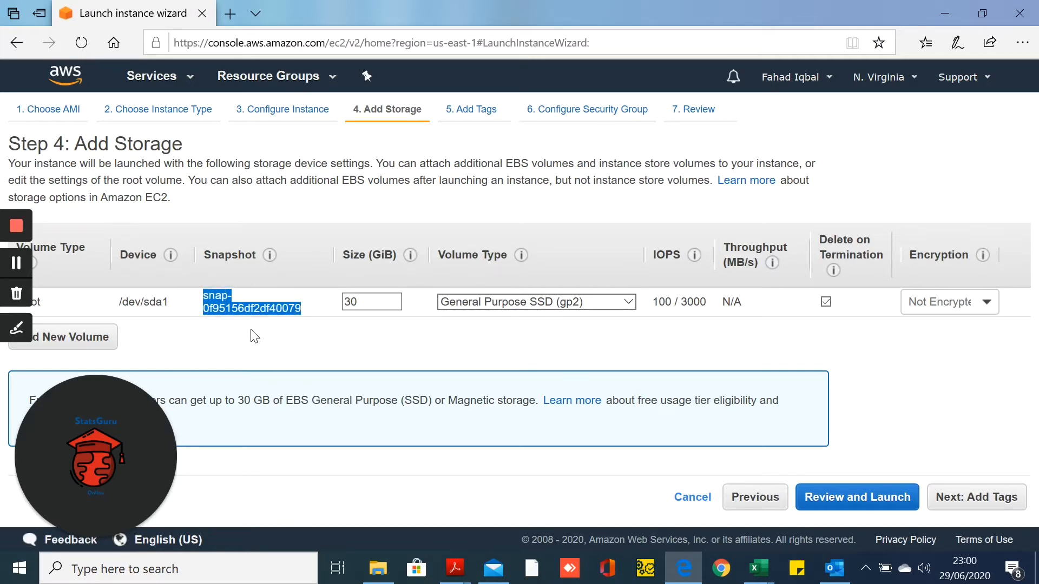
click(314, 355)
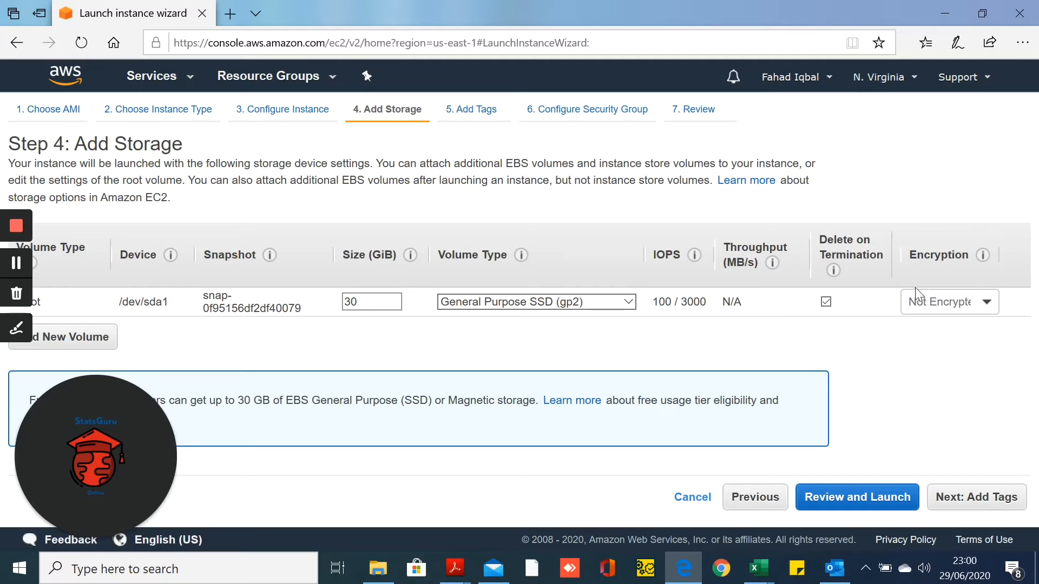
Add a tag with key TestEc2Instance and value TestEC2
click(973, 501)
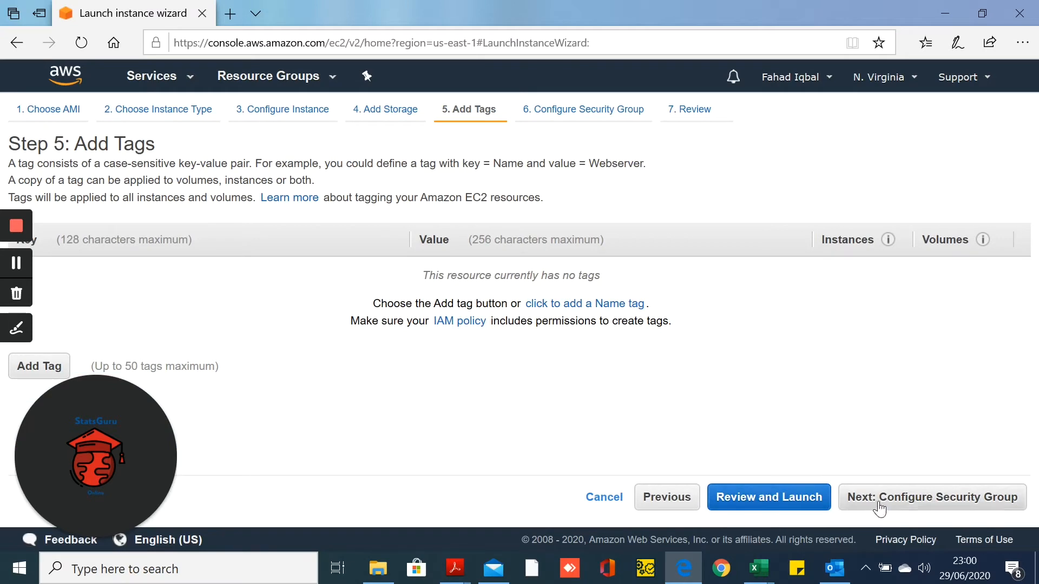
click(30, 368)
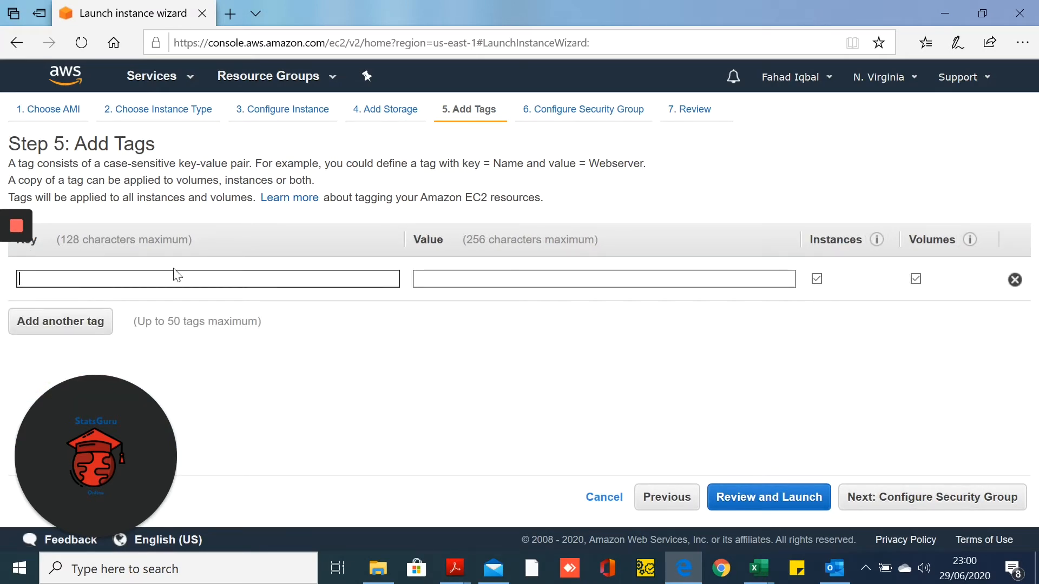
text(TestEc)
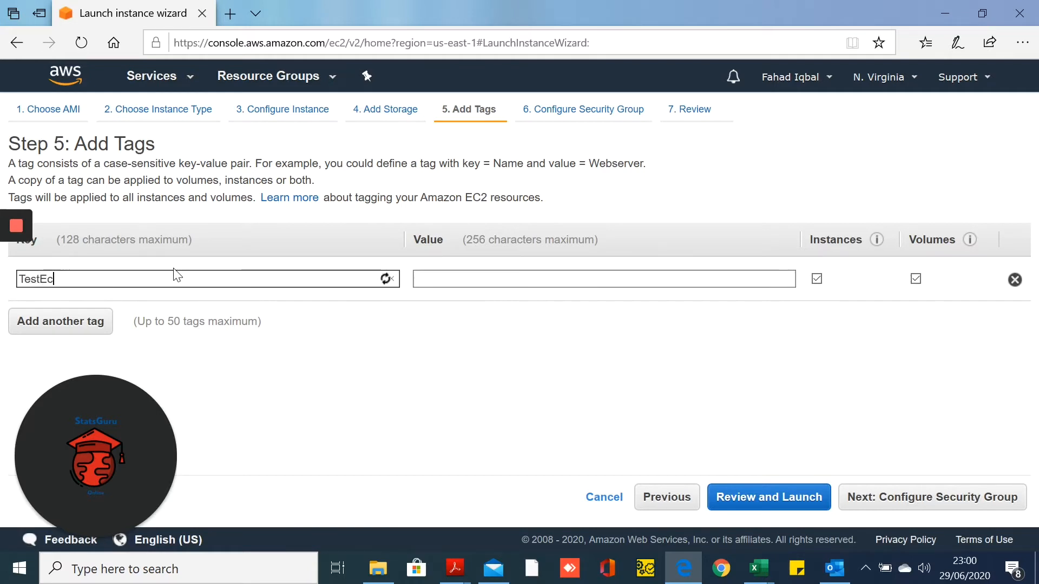
text(2Instance)
key(Tab)
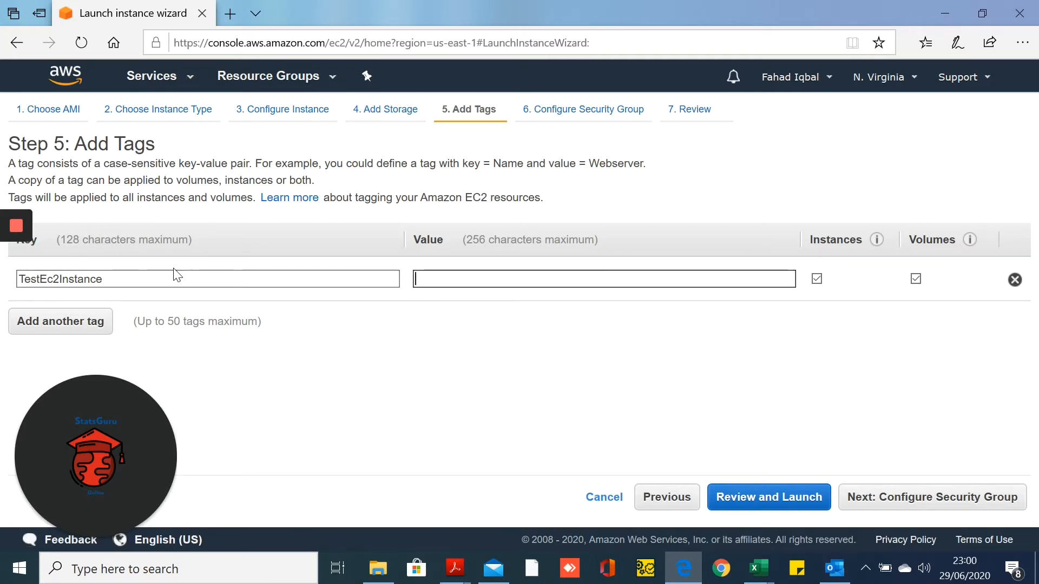
text(TestEC2)
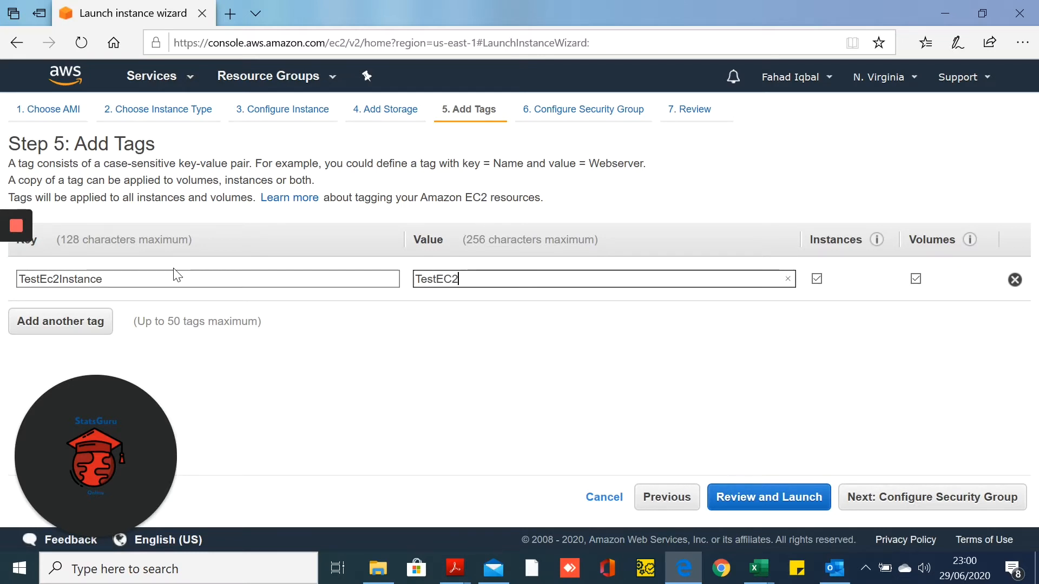
Rename the new security group to launch-wizard-3-Ec2Test by appending Ec2Test
click(915, 498)
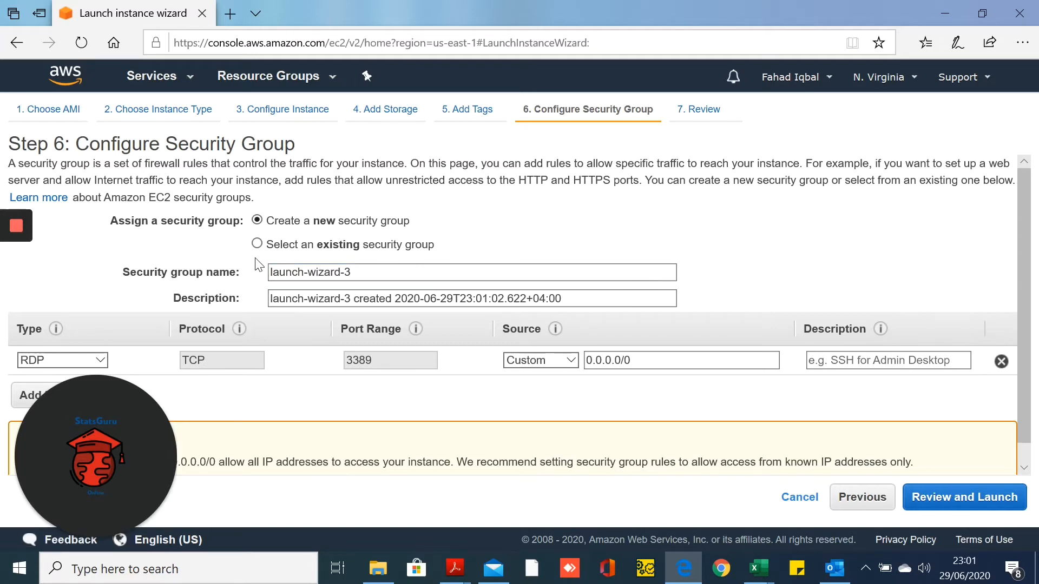
click(358, 295)
click(366, 272)
click(449, 301)
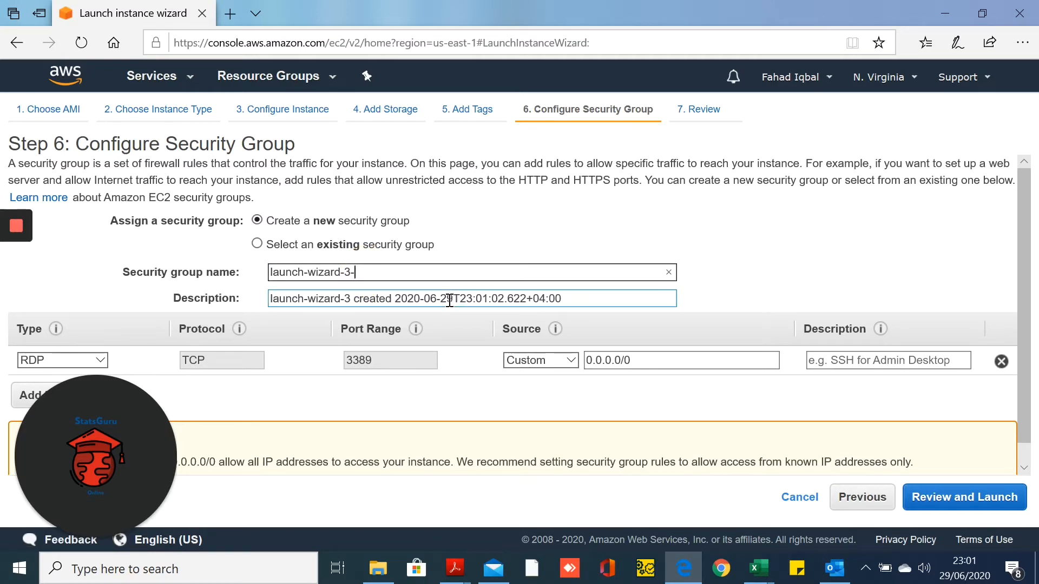
text(Ec2Test)
Set the rule to All traffic on ports 0–65535, described 'e-g All traffic'
click(96, 365)
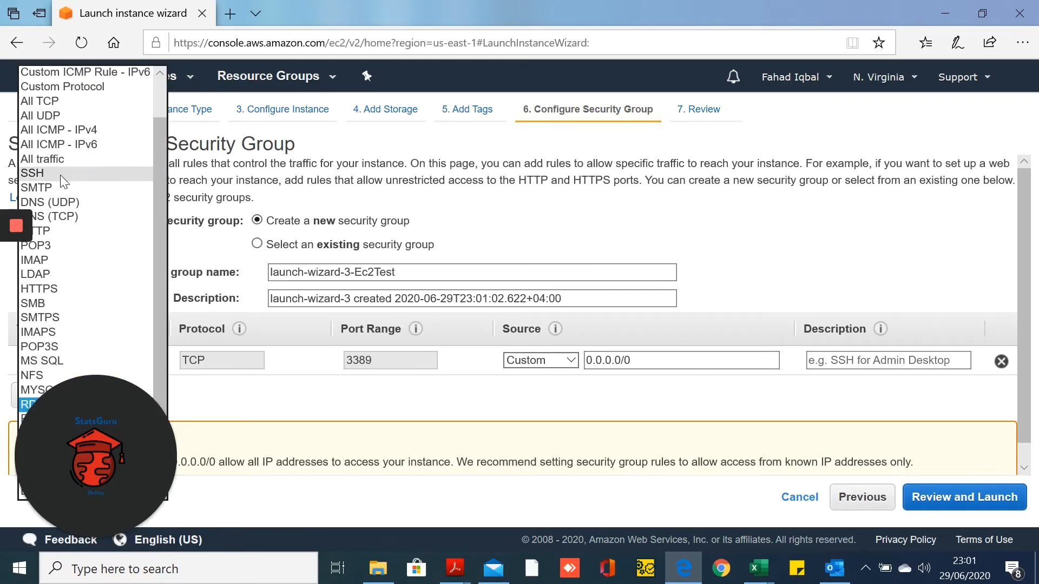
click(63, 160)
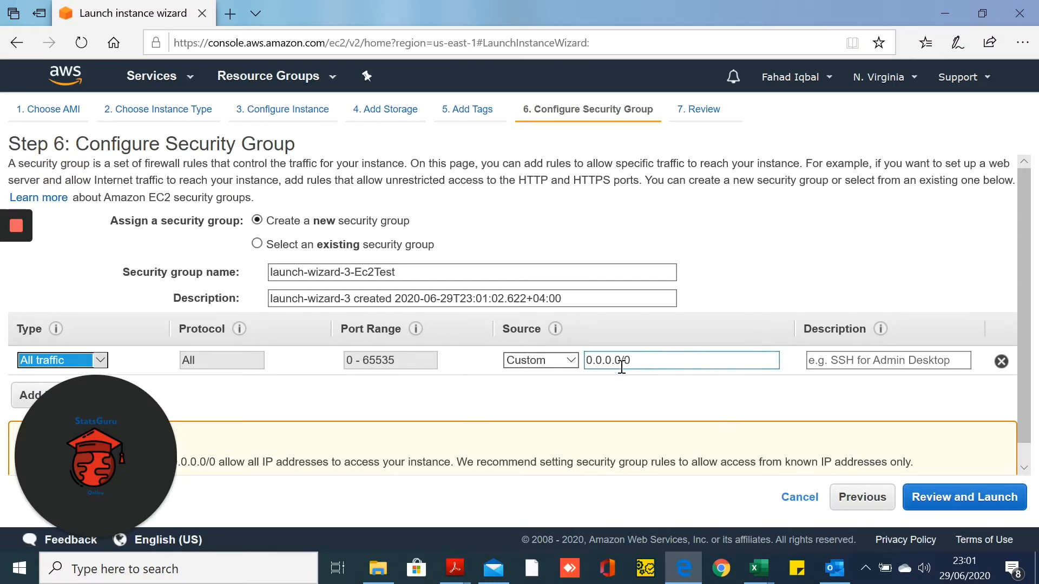
click(854, 367)
click(851, 362)
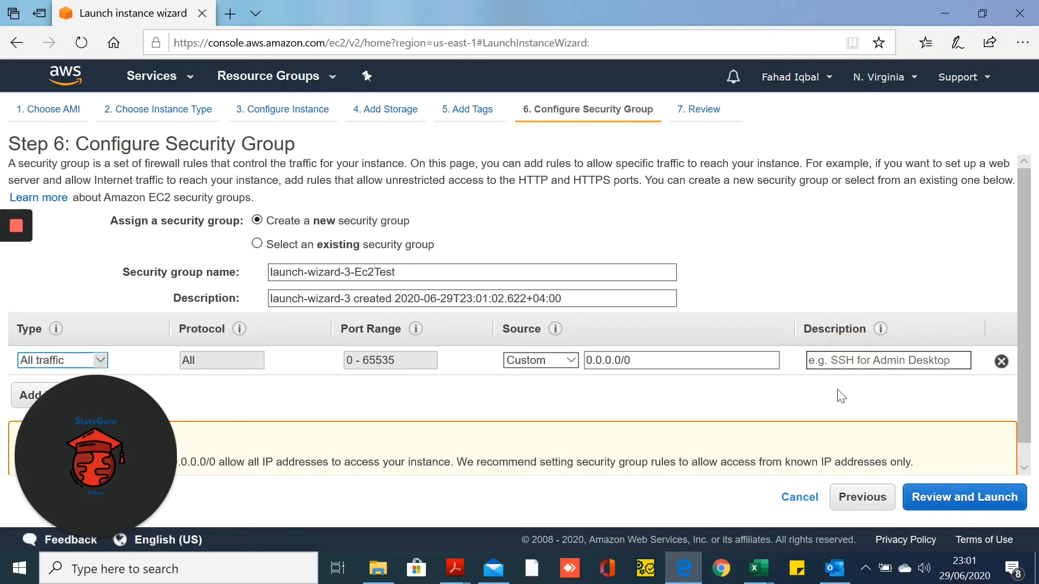
text(e-g)
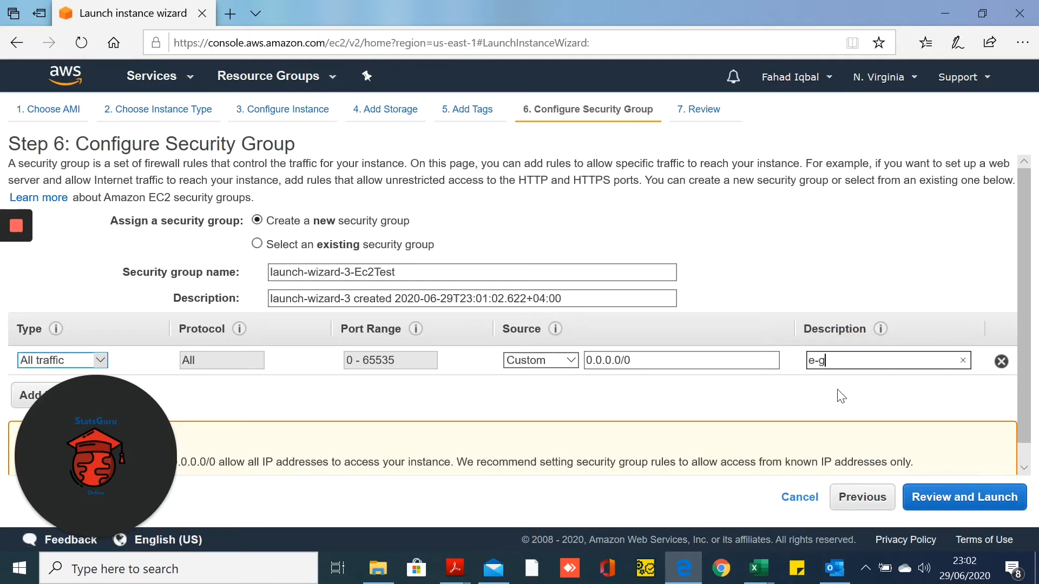
text( All traffic)
click(797, 410)
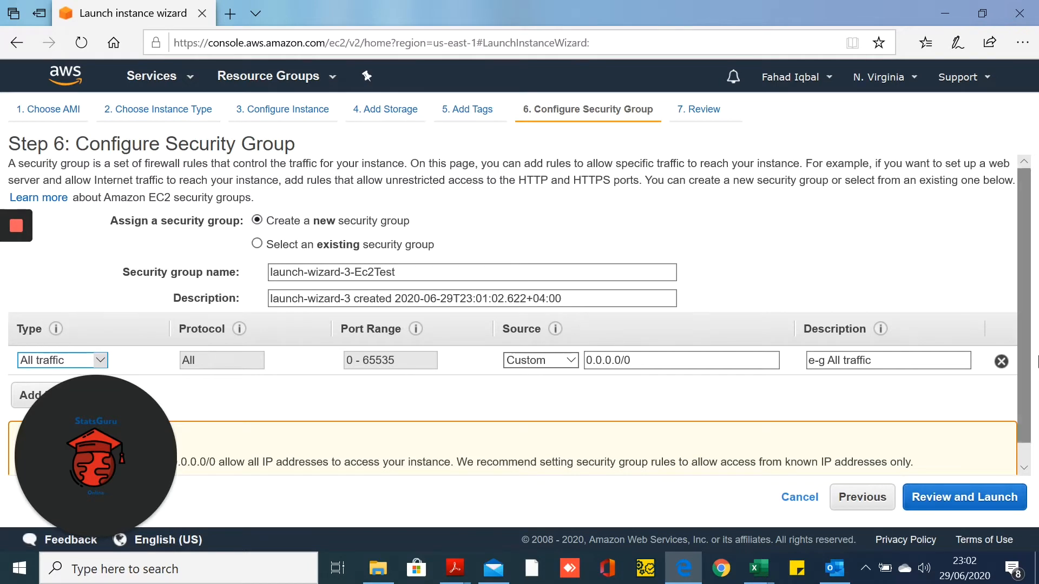
scroll(1025, 438, down, 1)
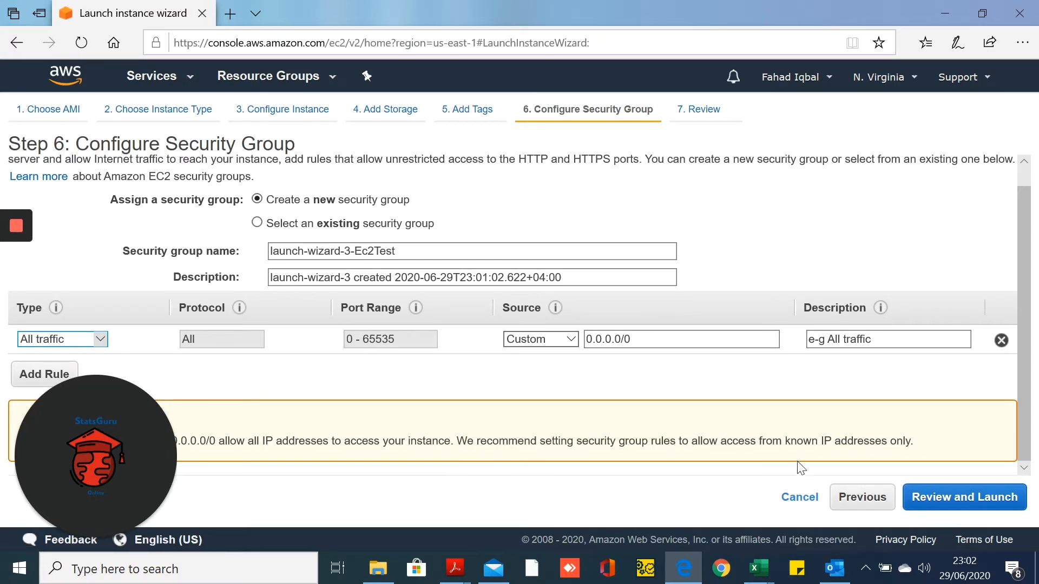
scroll(520, 398, up, 1)
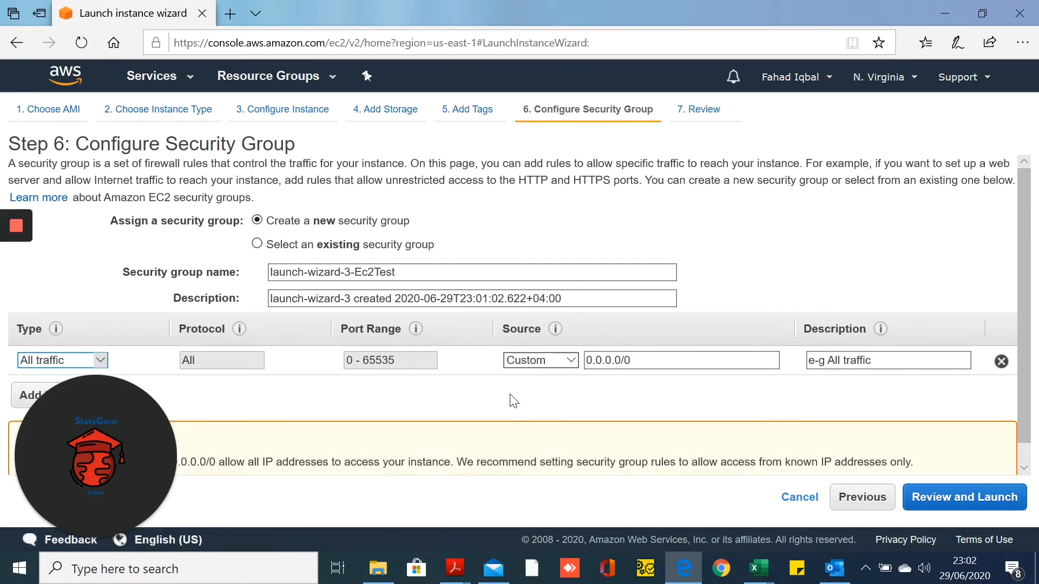
Review the Step 7 launch summary and proceed to the key pair dialog showing EC2keypairTest
click(971, 498)
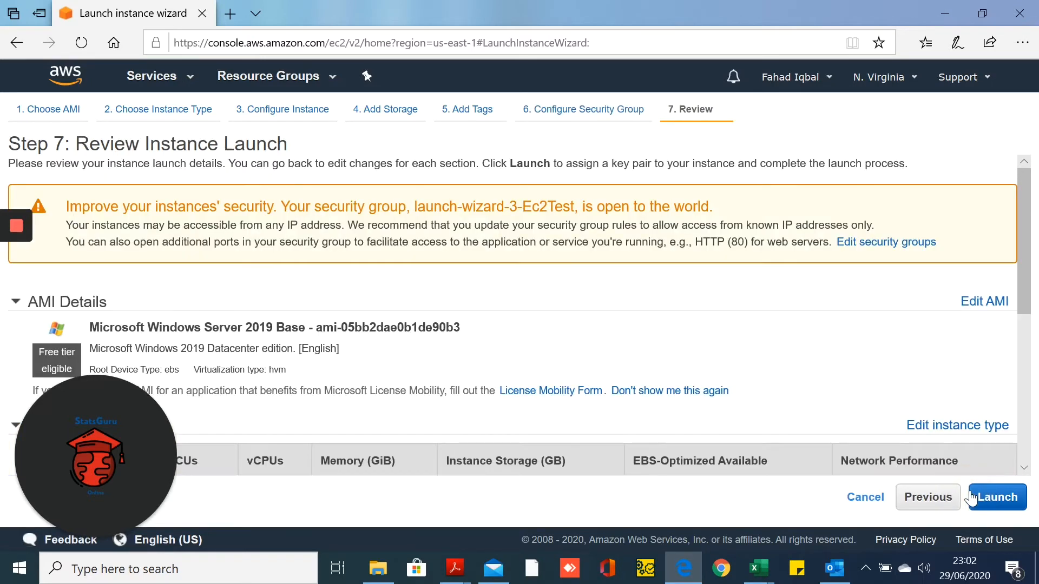
scroll(689, 344, down, 4)
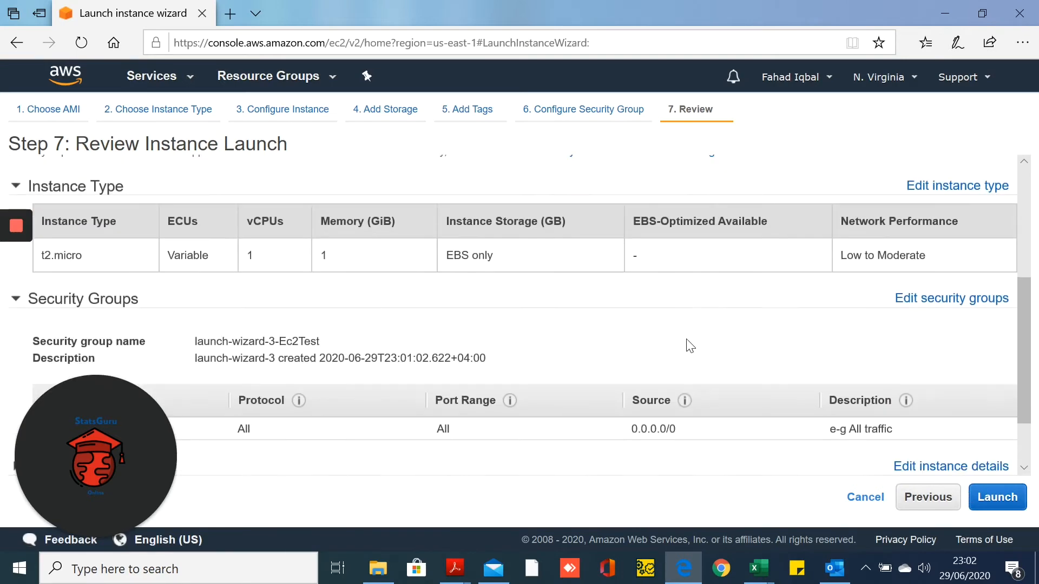
scroll(687, 345, down, 3)
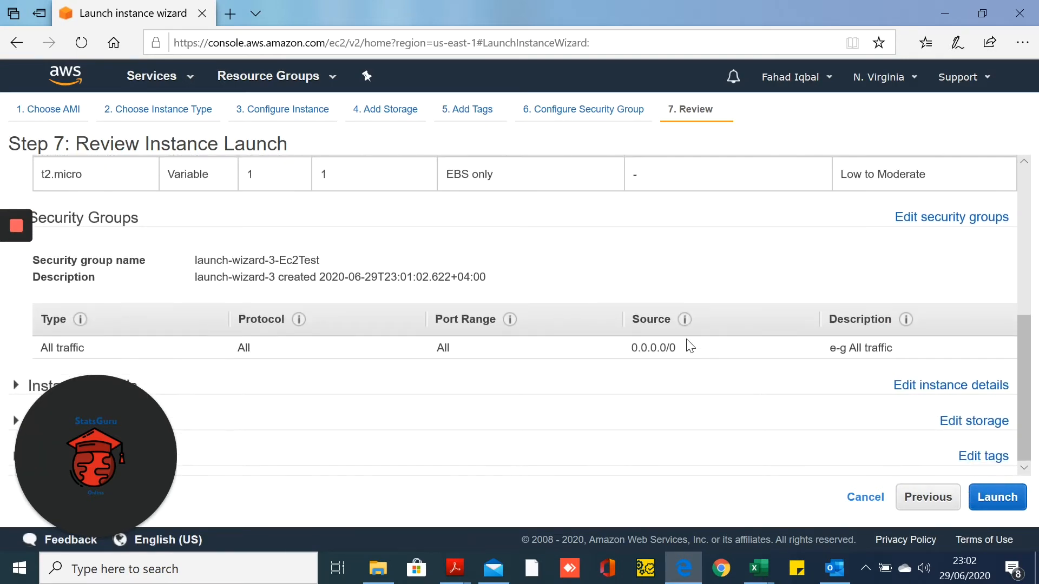
click(1002, 497)
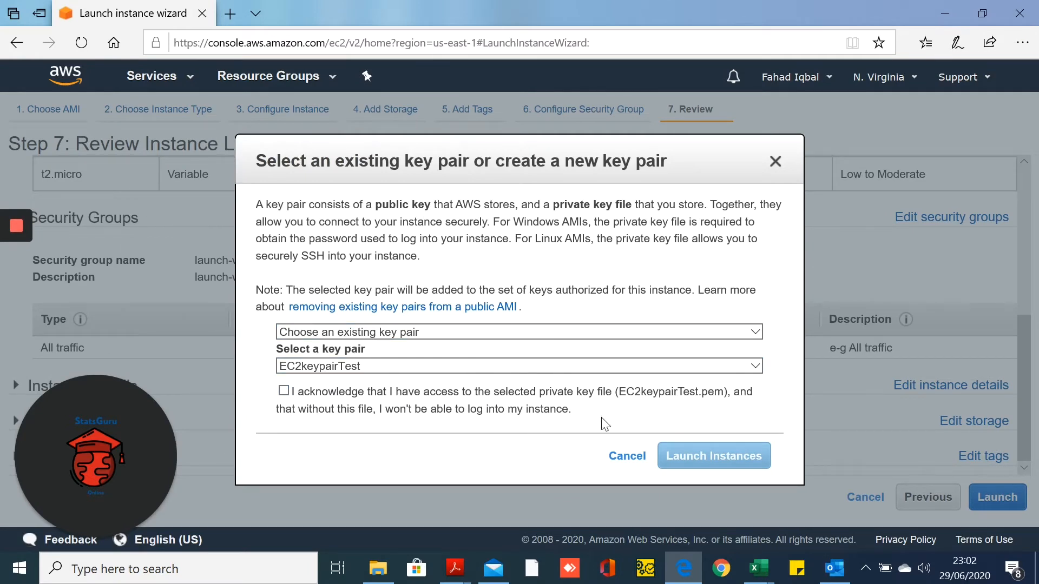
Create a new key pair named ec2test and save ec2test.pem to Downloads
click(358, 332)
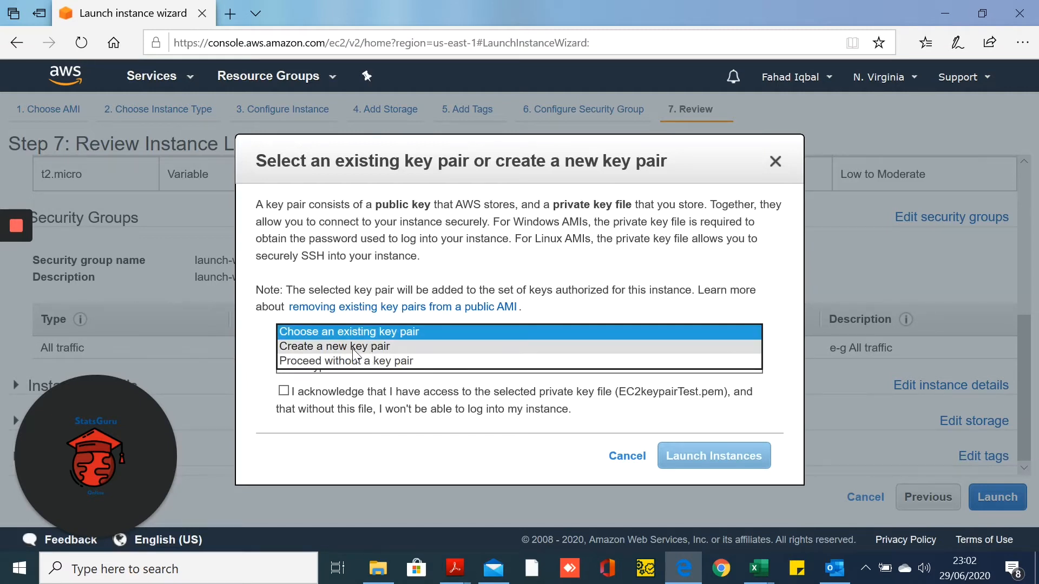
click(351, 349)
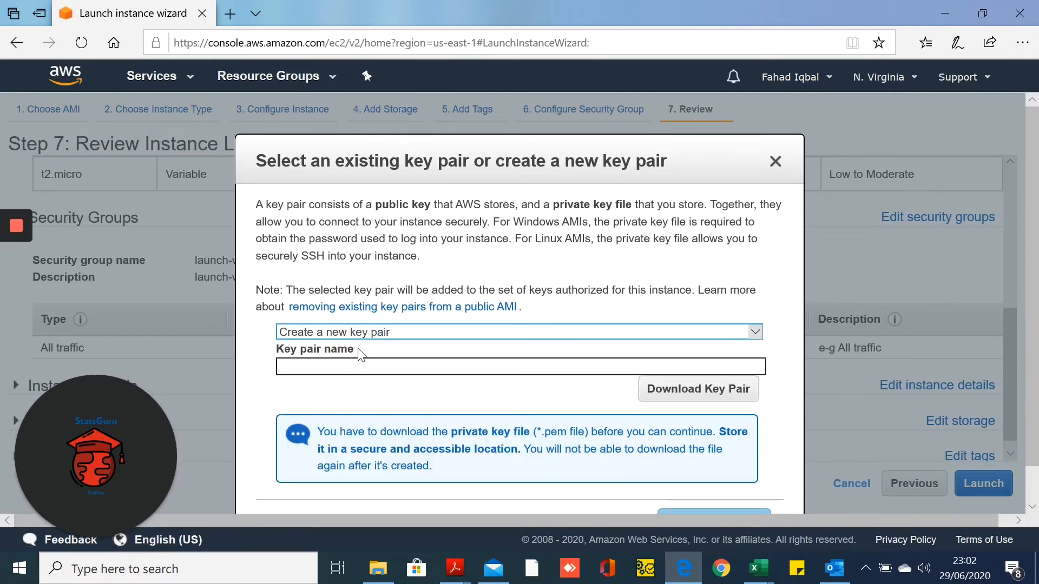
click(390, 363)
text(ec2)
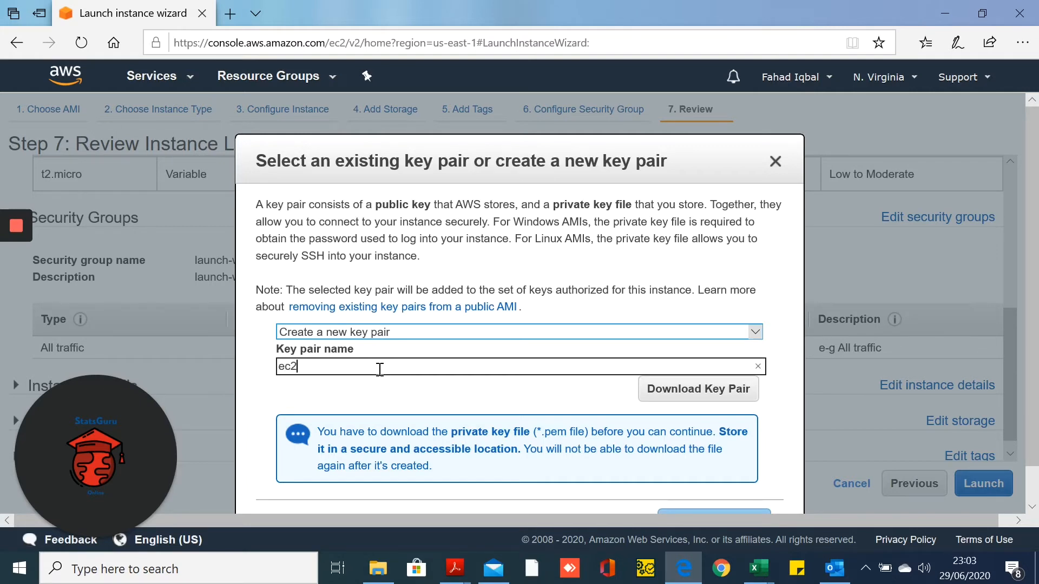
text(test)
click(691, 395)
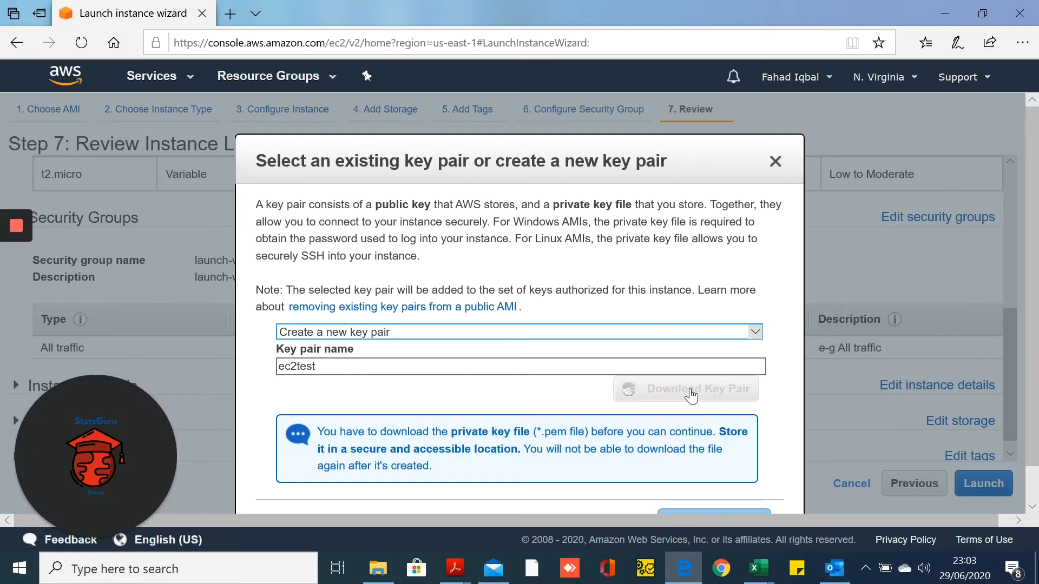
scroll(698, 398, down, 1)
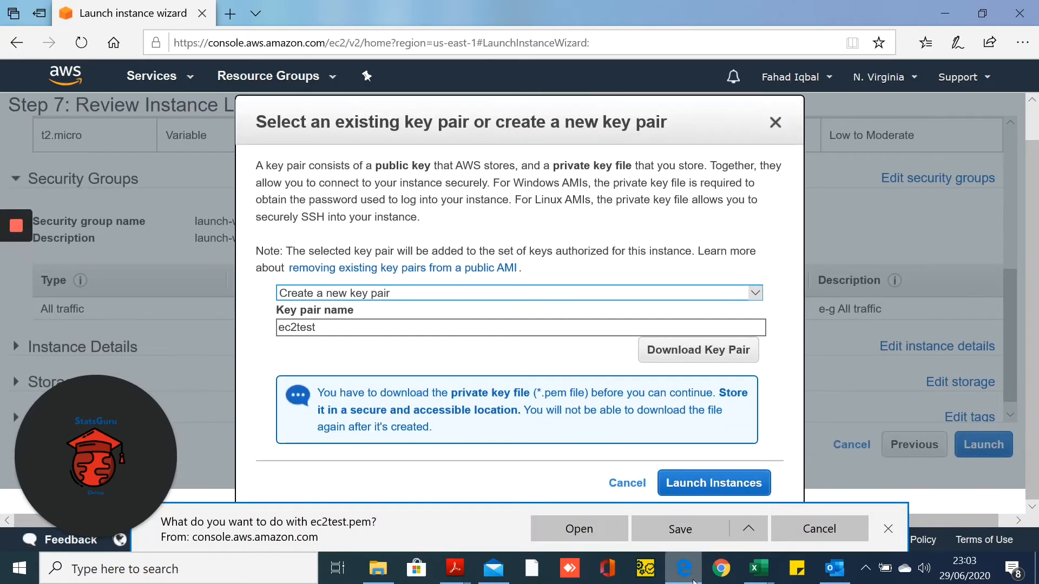
click(698, 534)
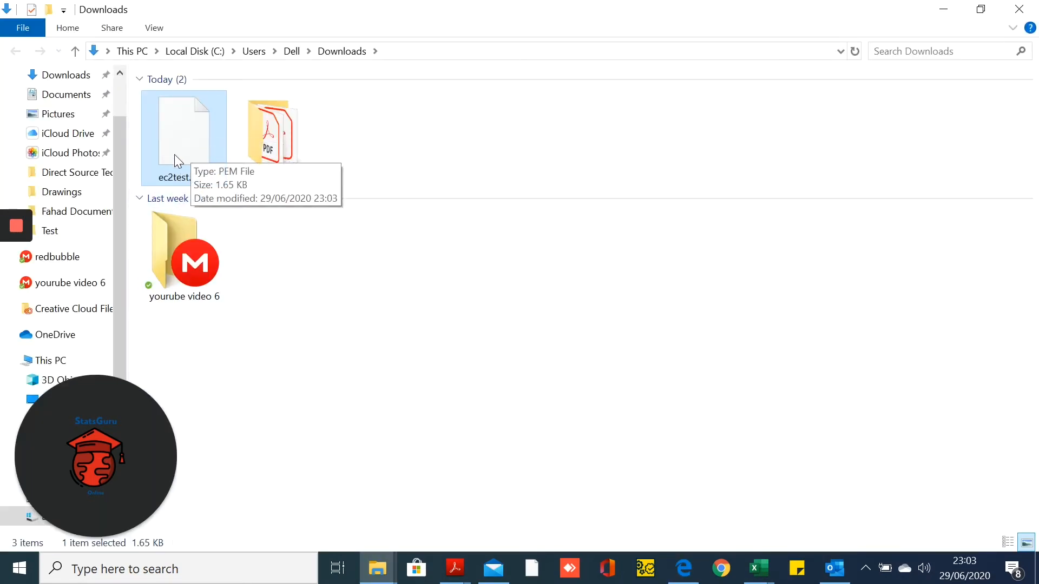
Minimize the Downloads File Explorer window holding ec2test.pem
click(941, 9)
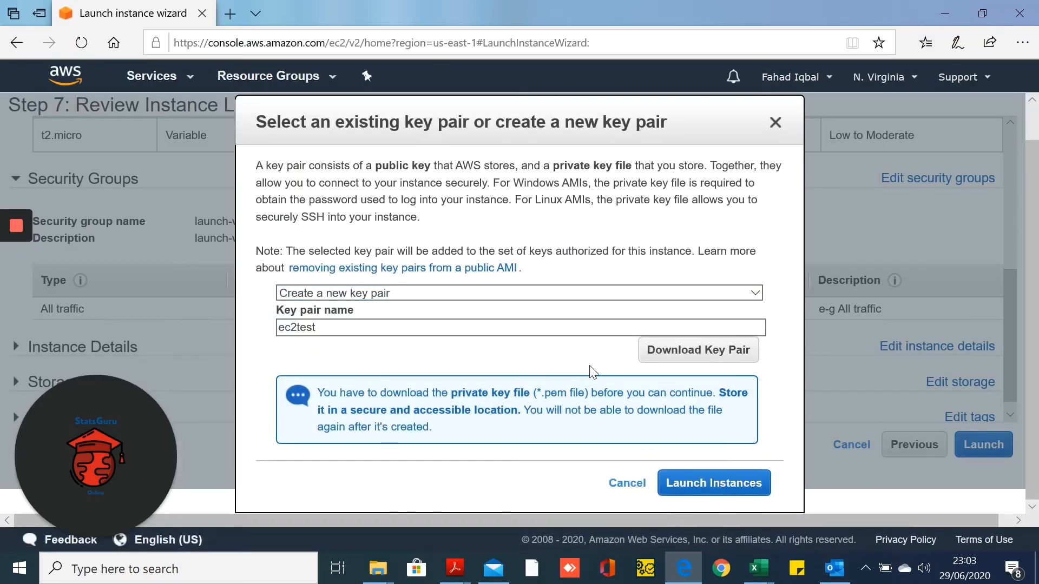
Launch the Windows t2.micro instance with the ec2test key pair, then show the Services list
click(711, 486)
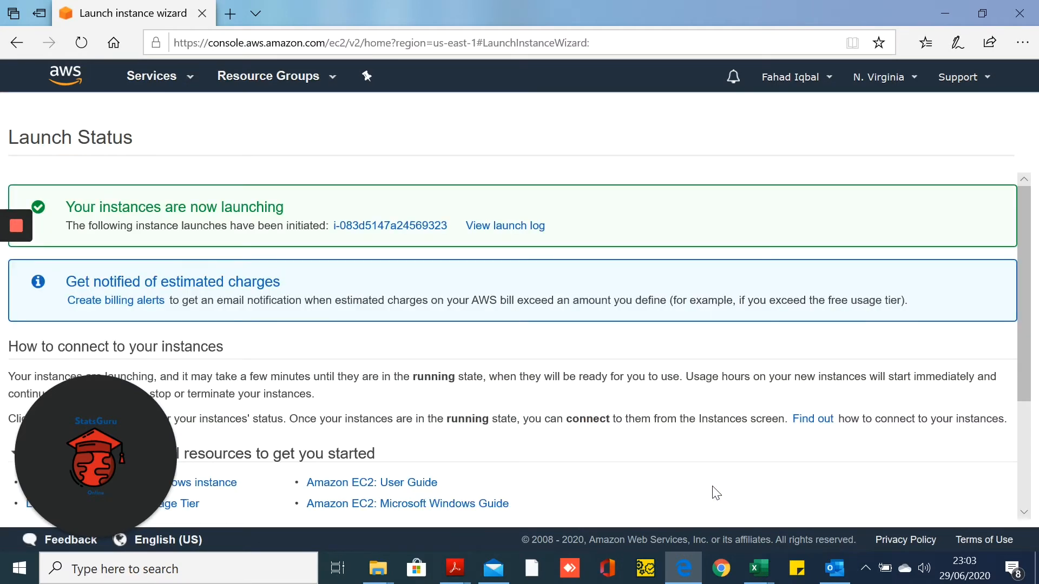
click(182, 89)
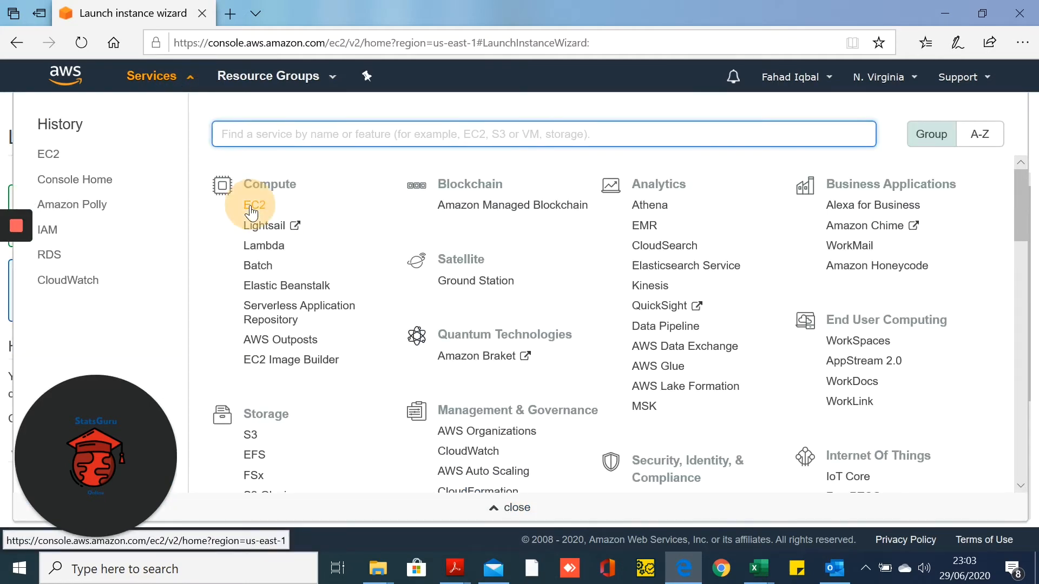
Go to EC2 Instances and inspect the running t2.micro instance's ID and public DNS
click(251, 209)
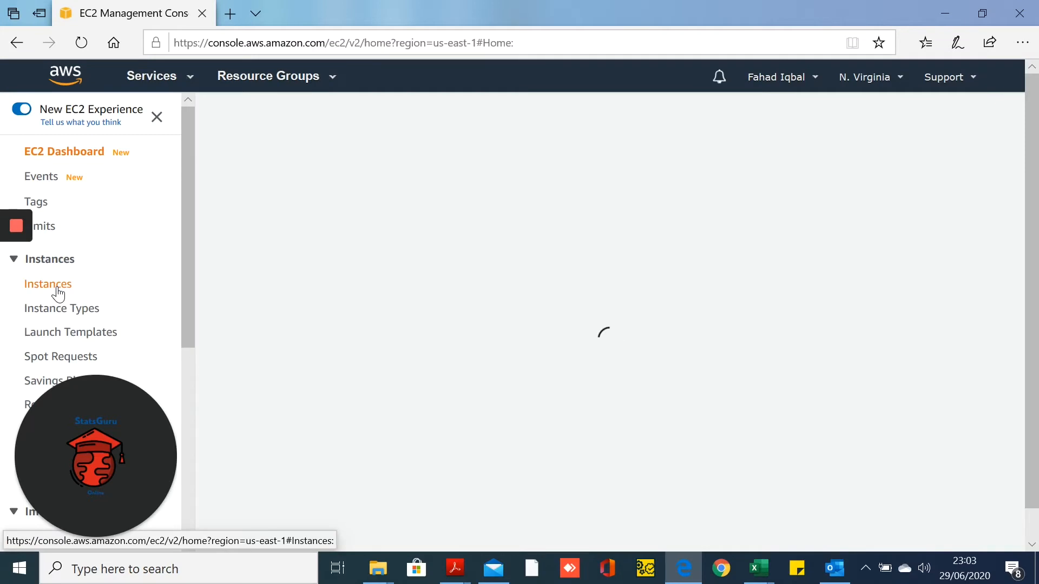
click(57, 290)
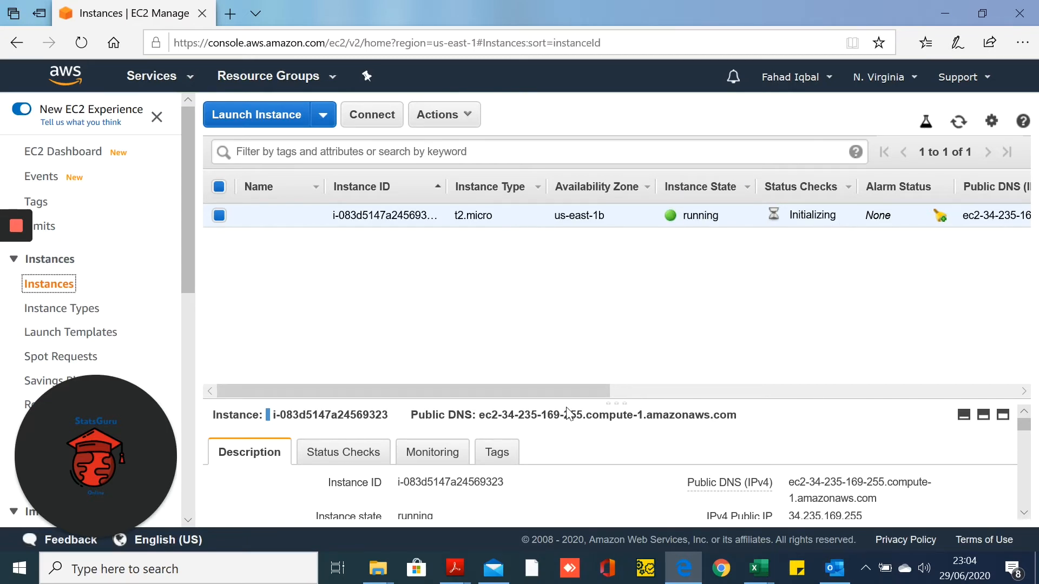
drag(566, 395, 963, 371)
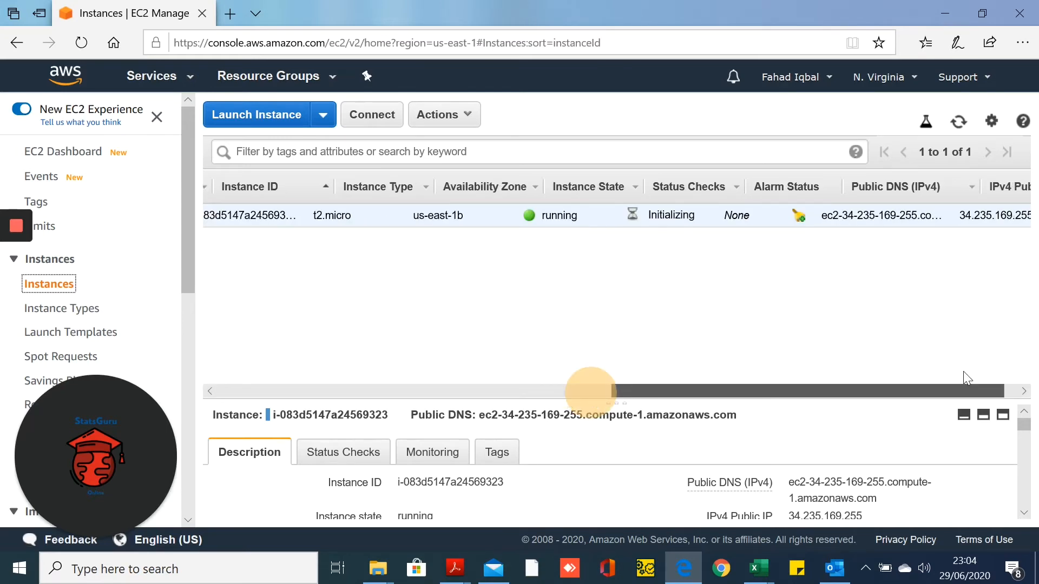
drag(828, 383, 461, 416)
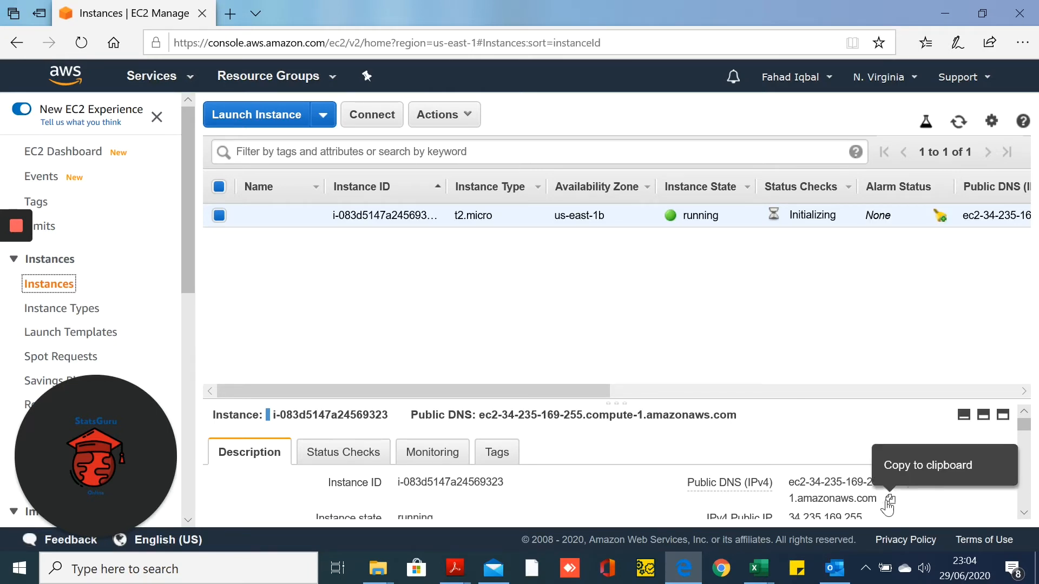
drag(885, 506, 780, 469)
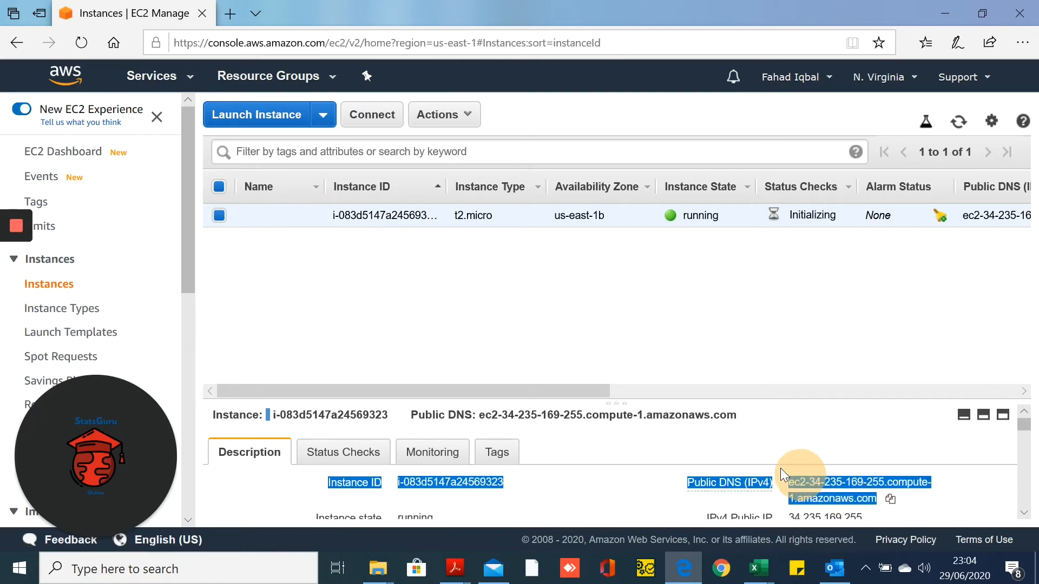
click(699, 336)
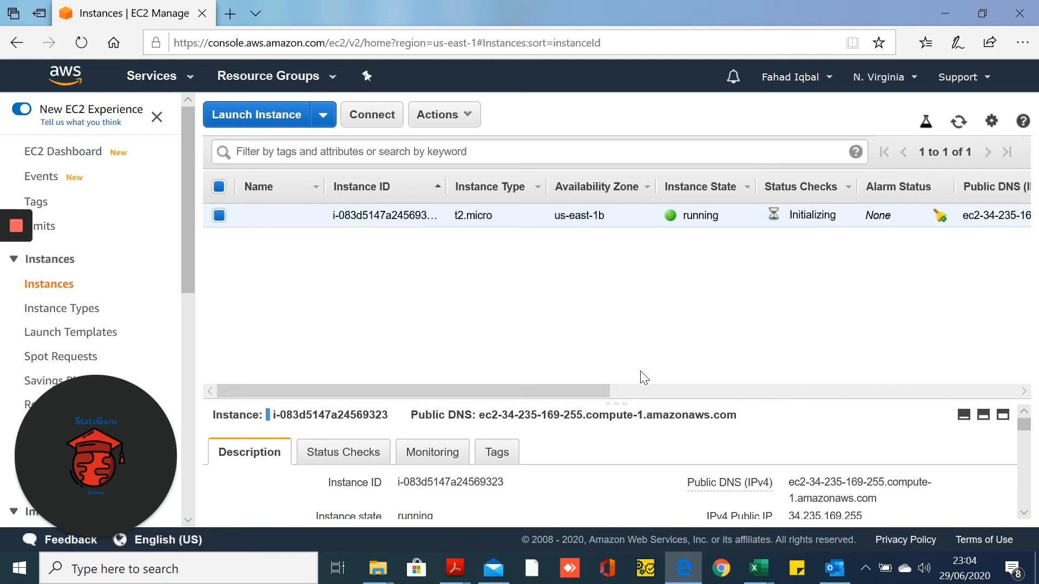
Save the ec2-34-235-169-255.compute-1.amazonaws.com.rdp file and open its Downloads folder
click(362, 123)
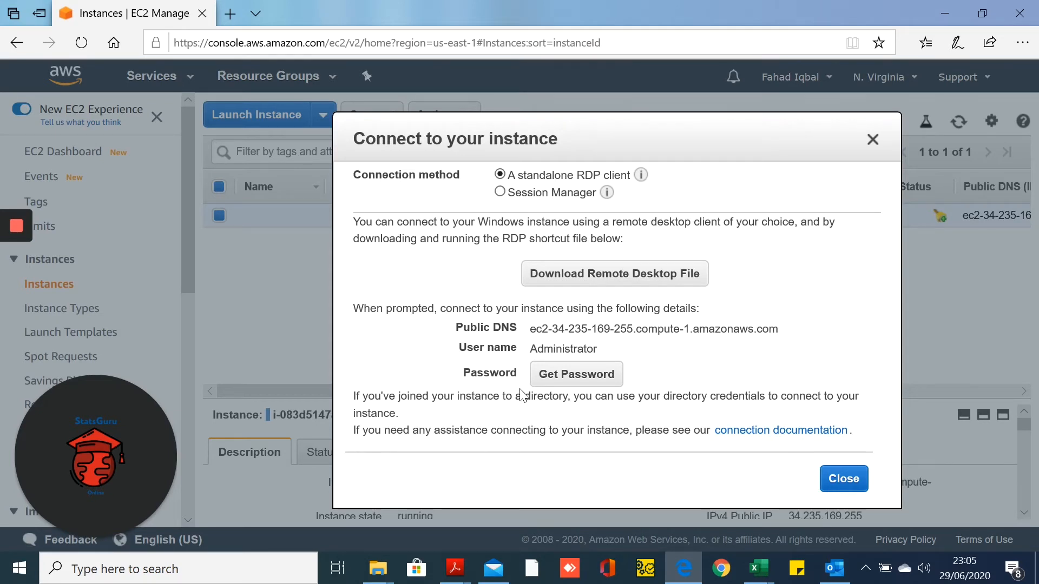
click(658, 280)
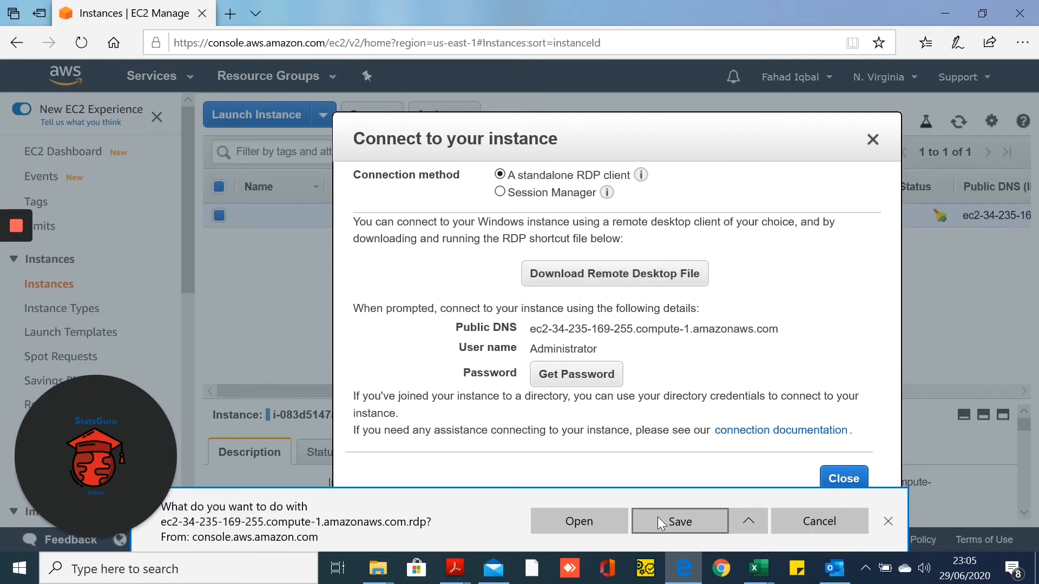
click(657, 516)
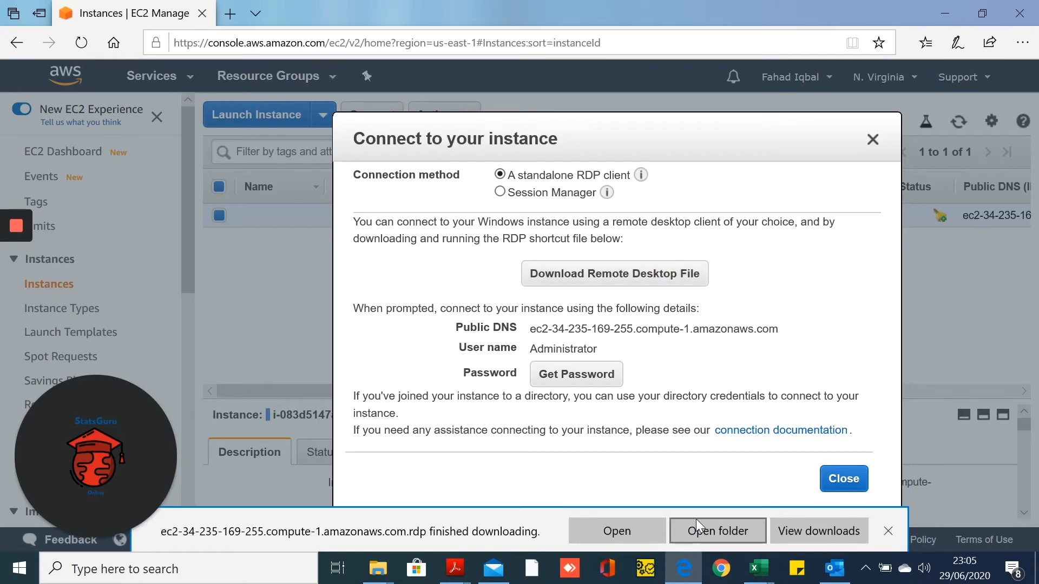
click(699, 522)
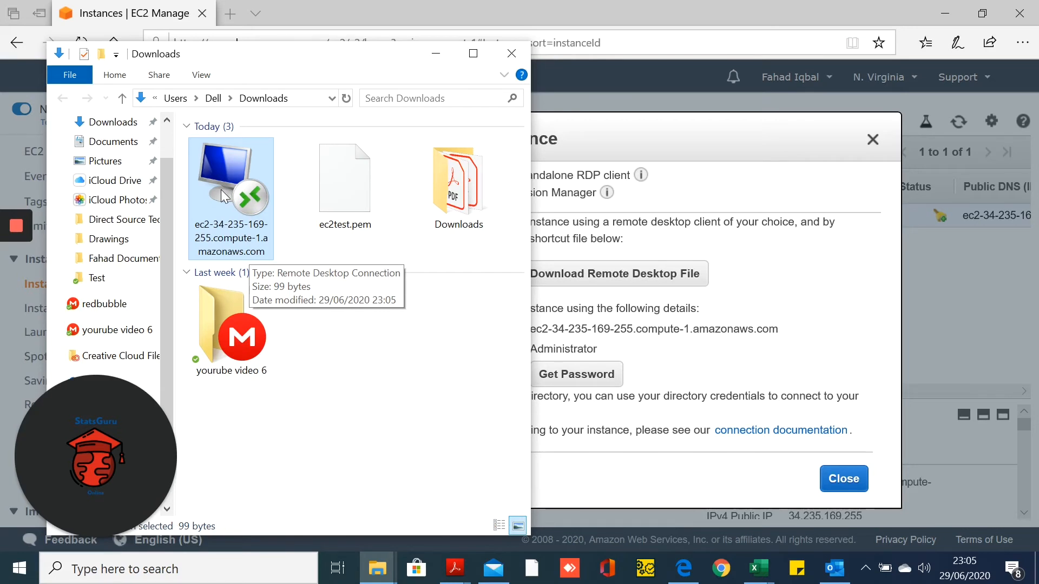
Minimize the Downloads window with the .rdp file to return to the Connect dialog
click(436, 54)
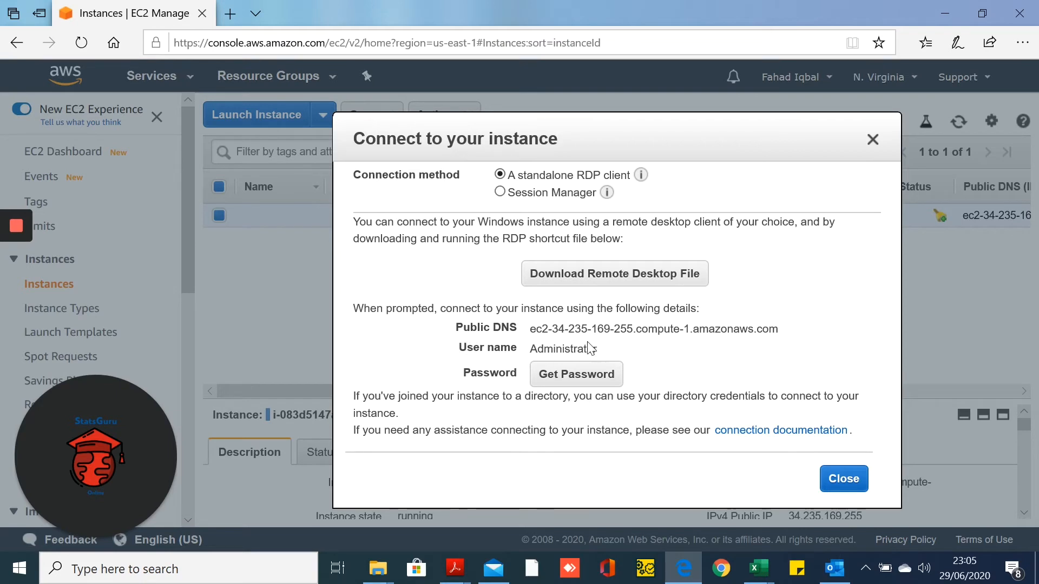
Decrypt the Administrator password using the ec2test.pem key file from Downloads
click(587, 381)
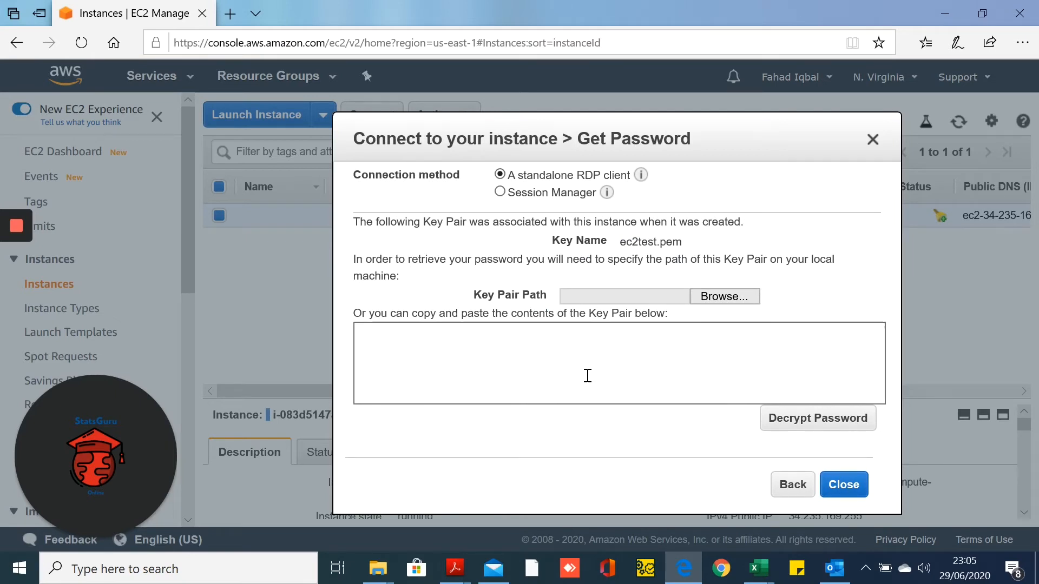
click(587, 375)
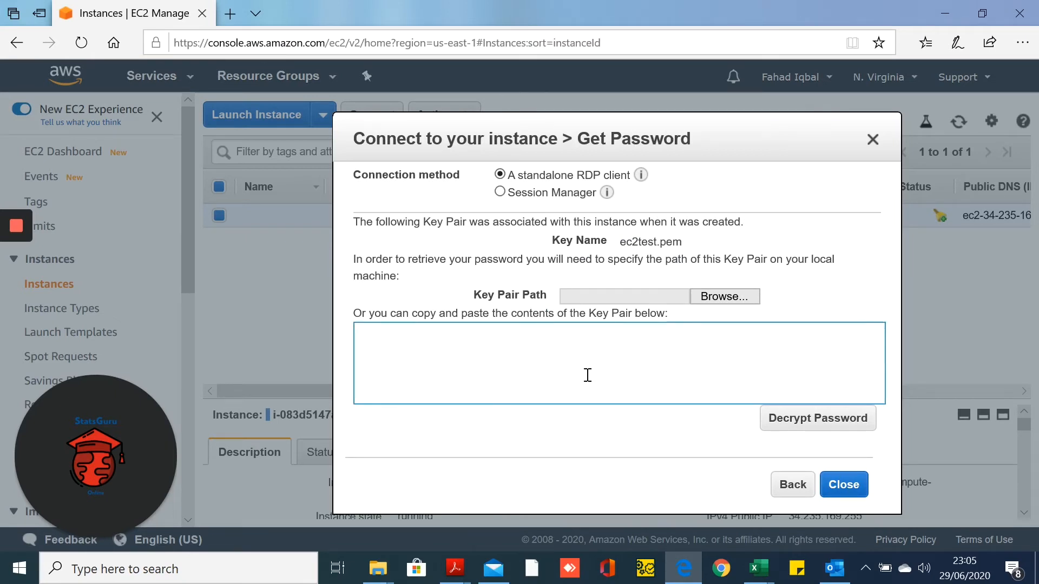
click(714, 299)
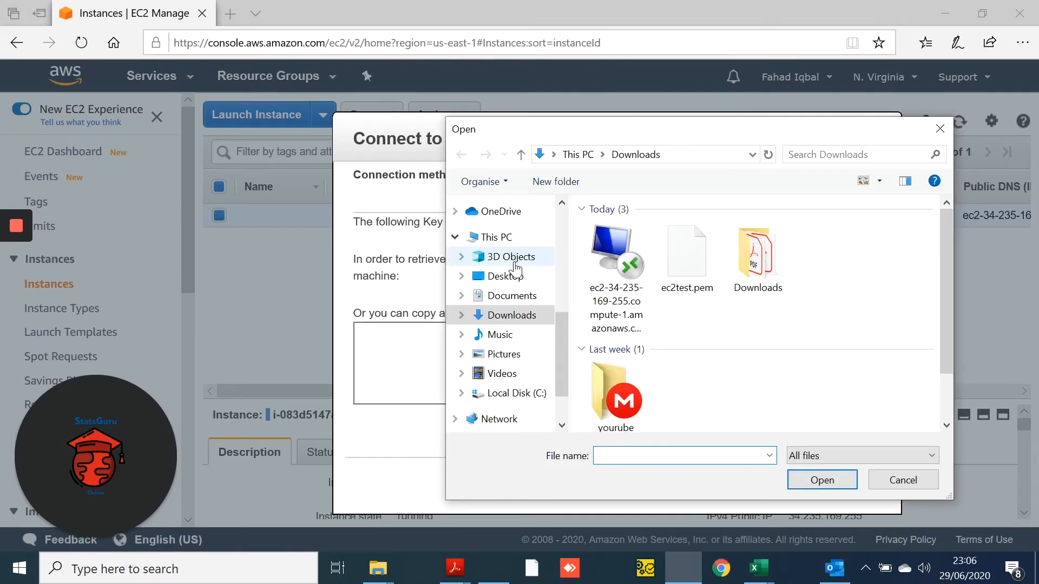
double_click(687, 255)
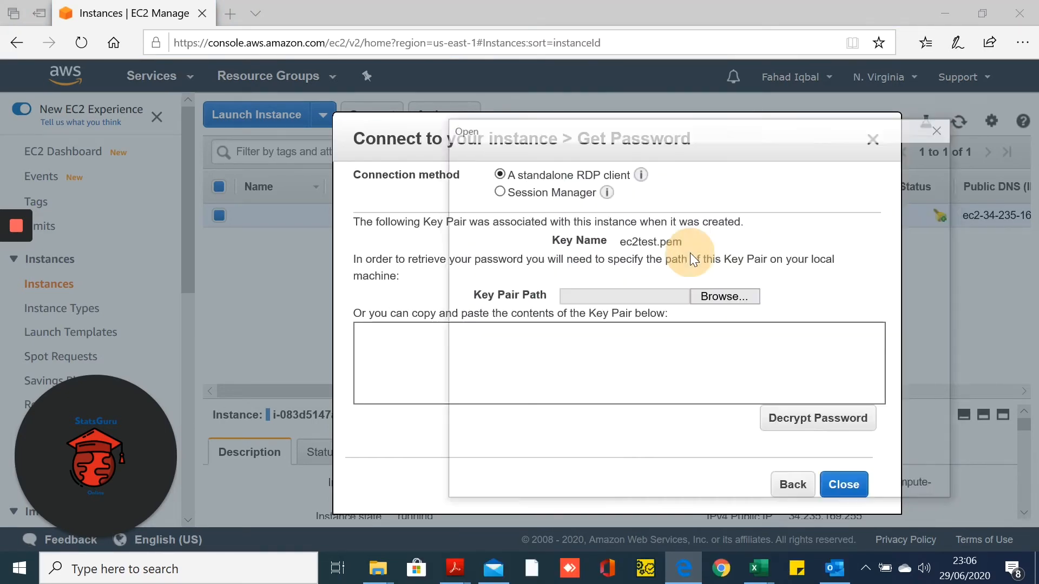
click(810, 419)
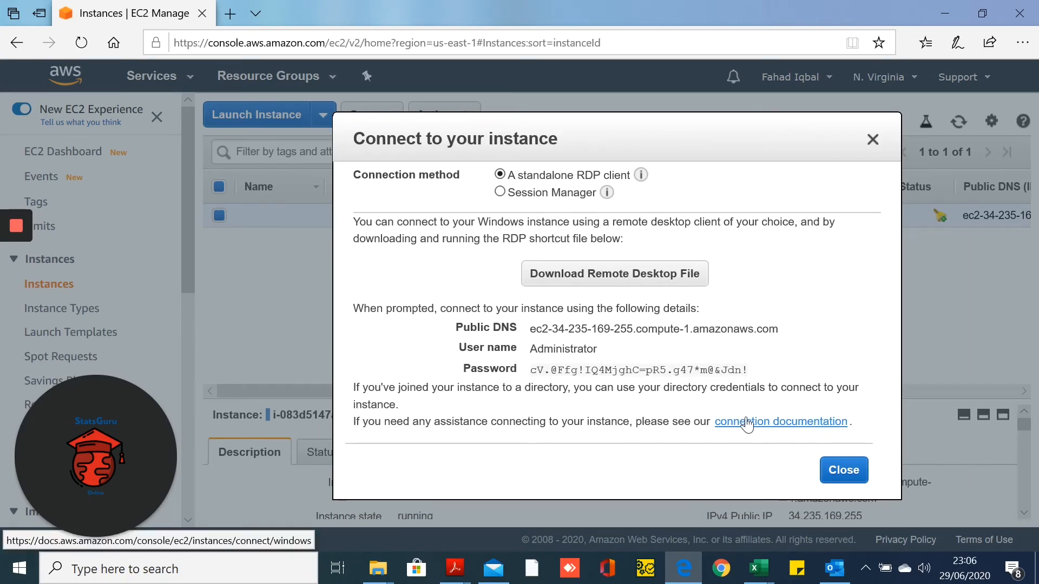
mouse_move(661, 369)
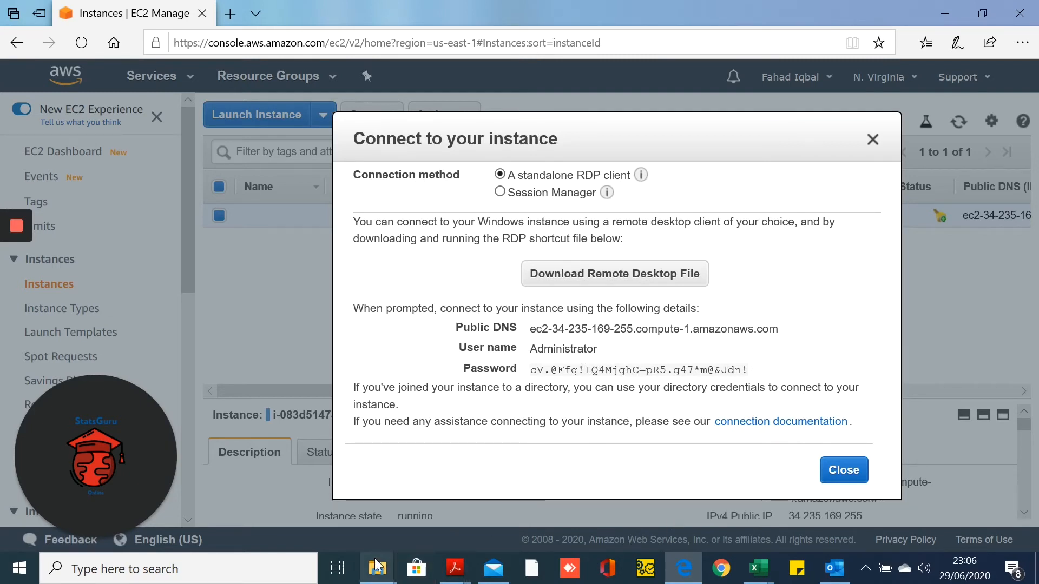
Open the downloaded .rdp shortcut and confirm connecting to the remote computer
mouse_move(381, 571)
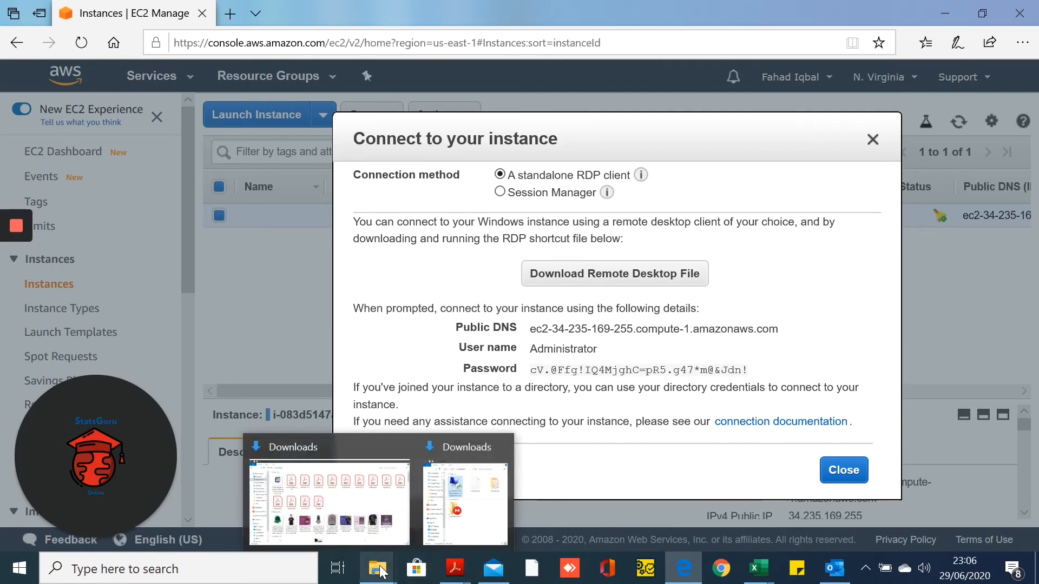
click(437, 517)
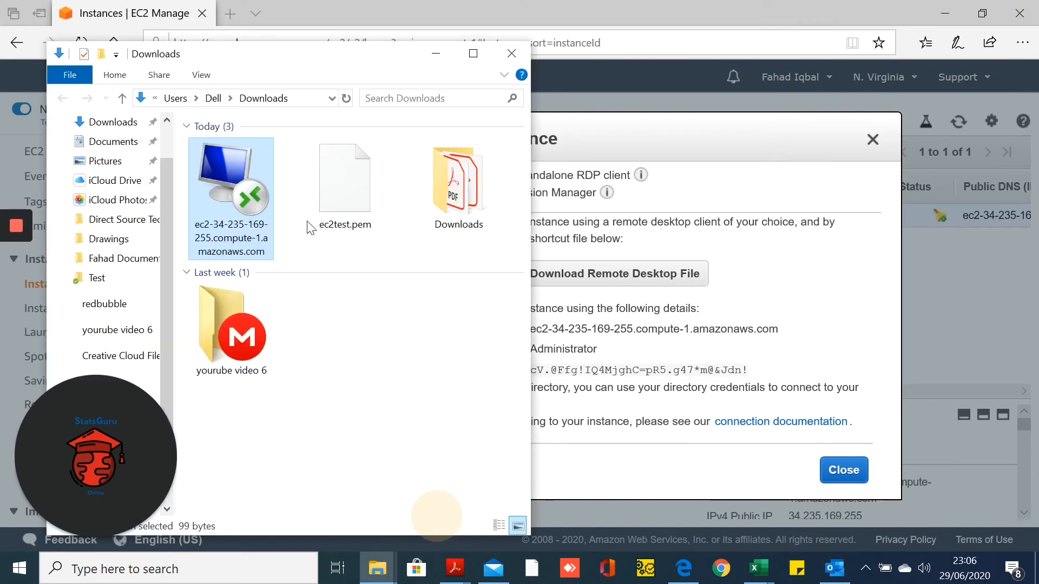
double_click(229, 192)
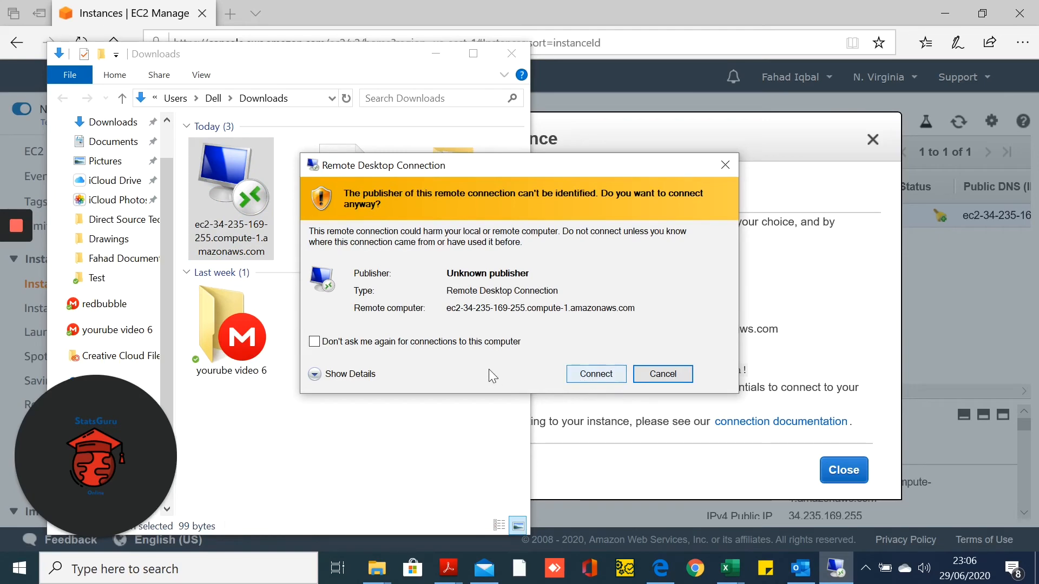
click(588, 375)
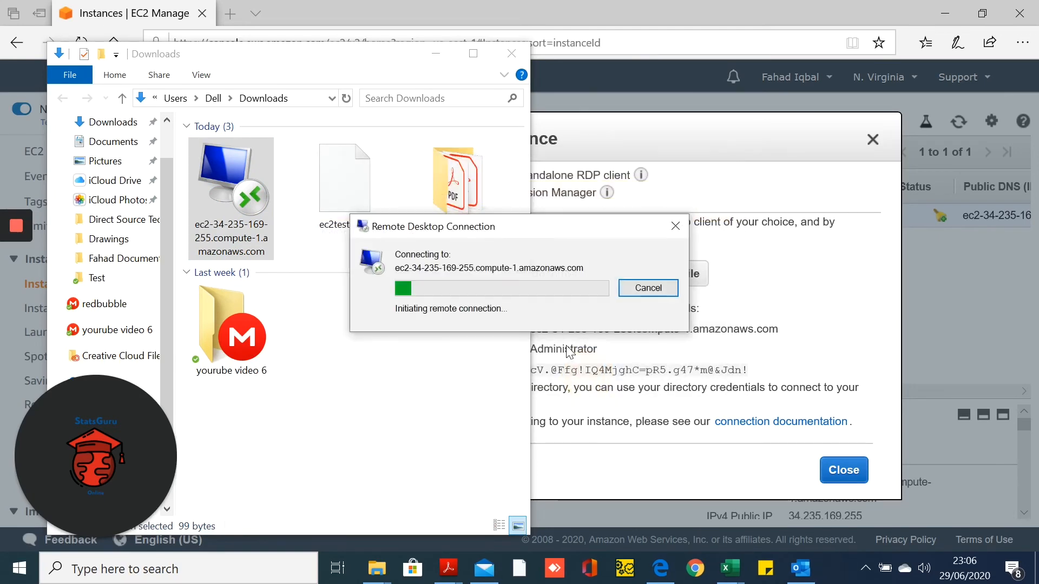
click(437, 55)
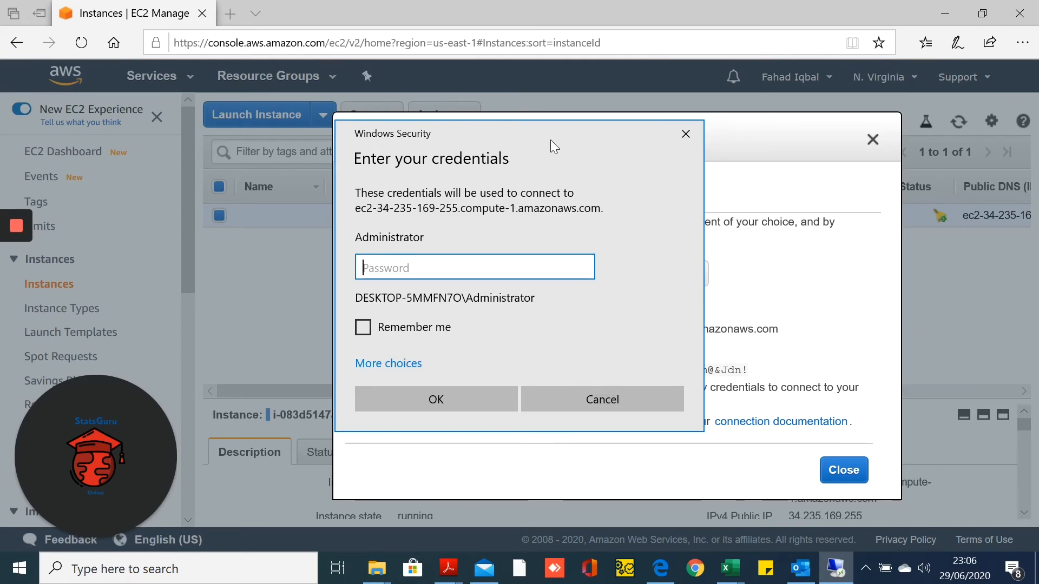
Sign in as Administrator with the copied decrypted password and accept the certificate warning
click(790, 272)
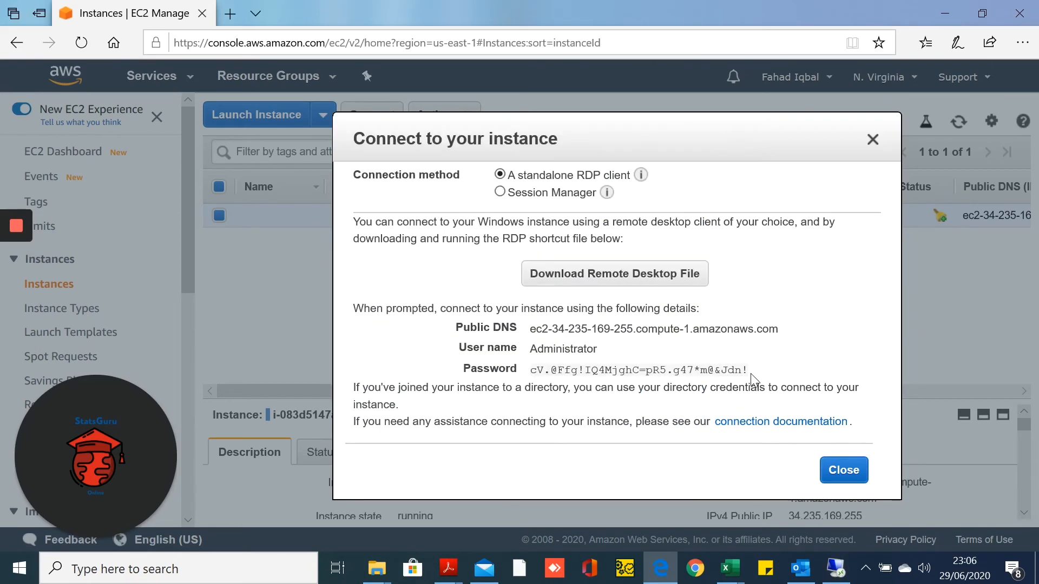
mouse_move(754, 372)
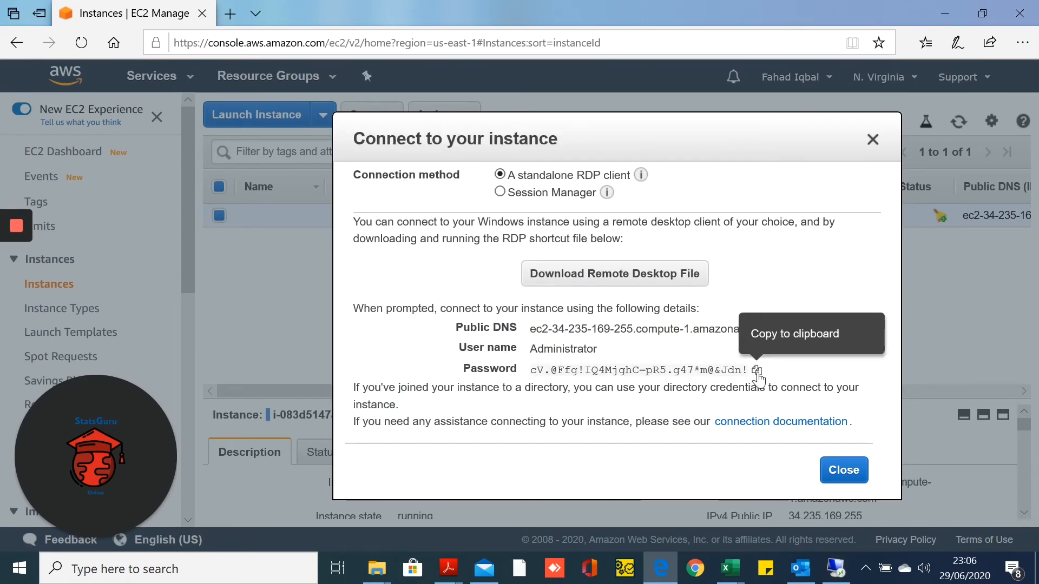
click(757, 373)
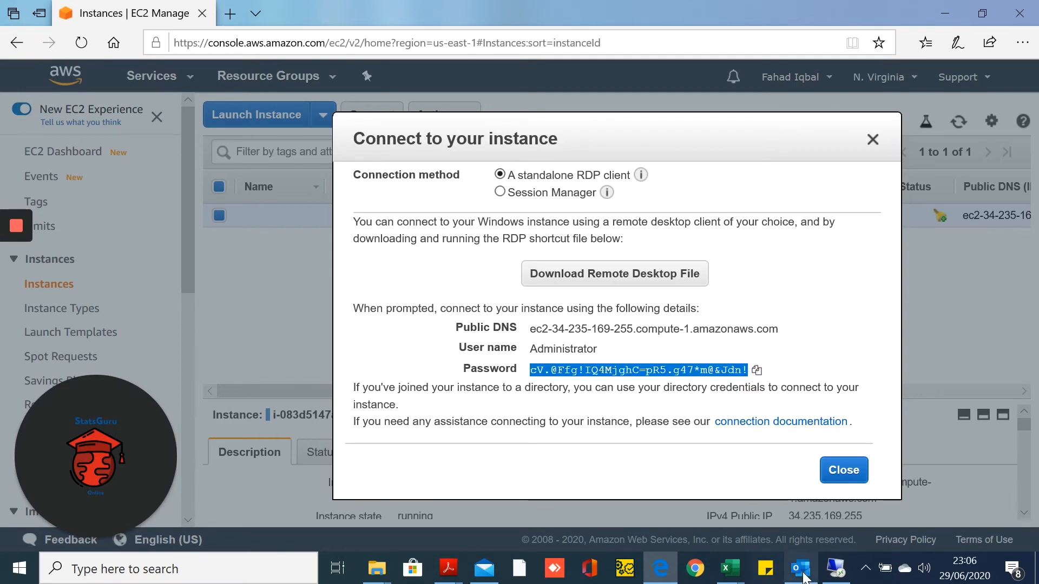
click(836, 568)
key(ctrl+v)
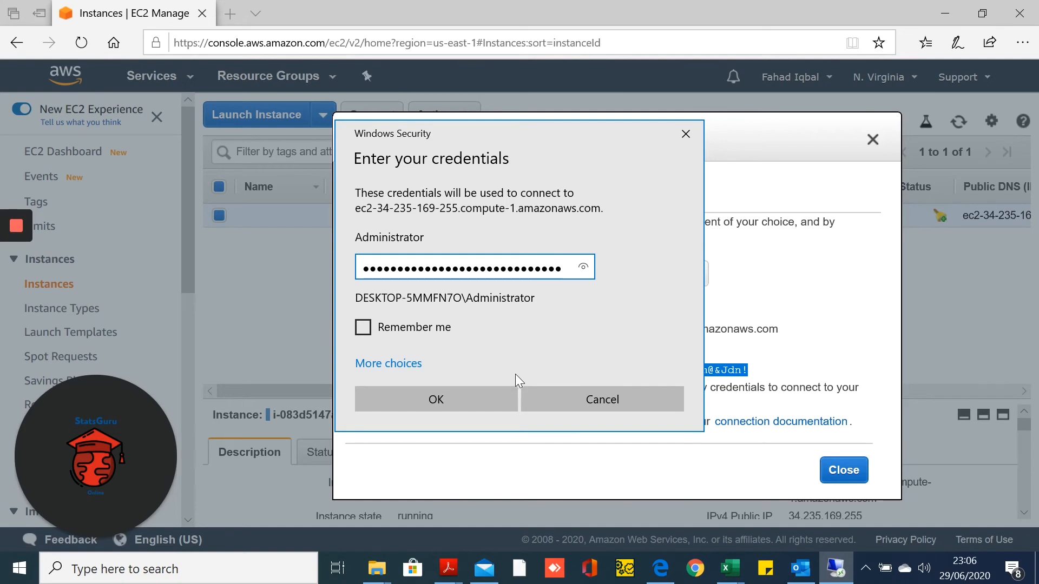
click(435, 401)
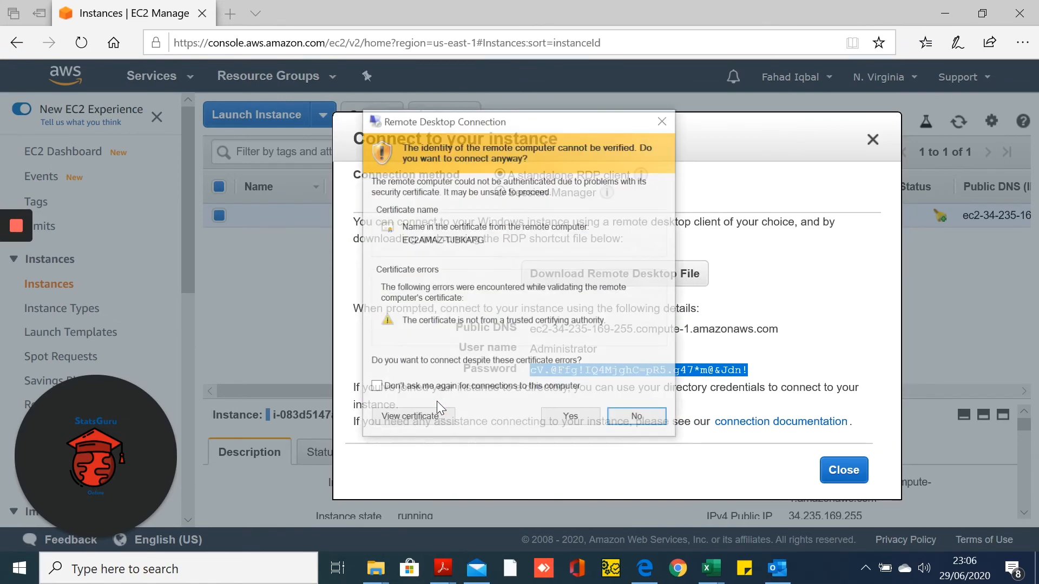
click(562, 418)
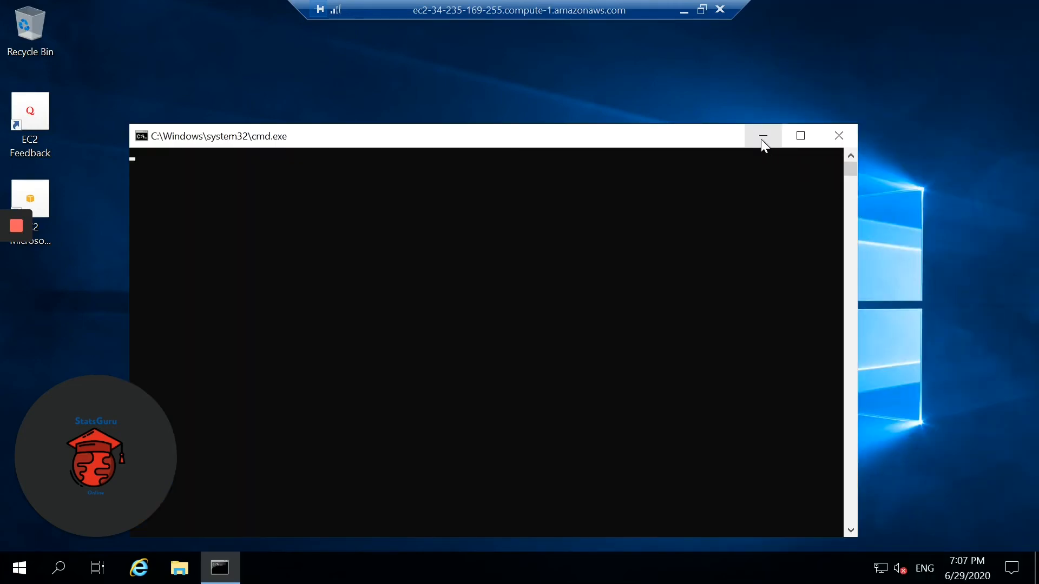
Minimize the cmd.exe window on the remote Windows Server desktop
click(763, 139)
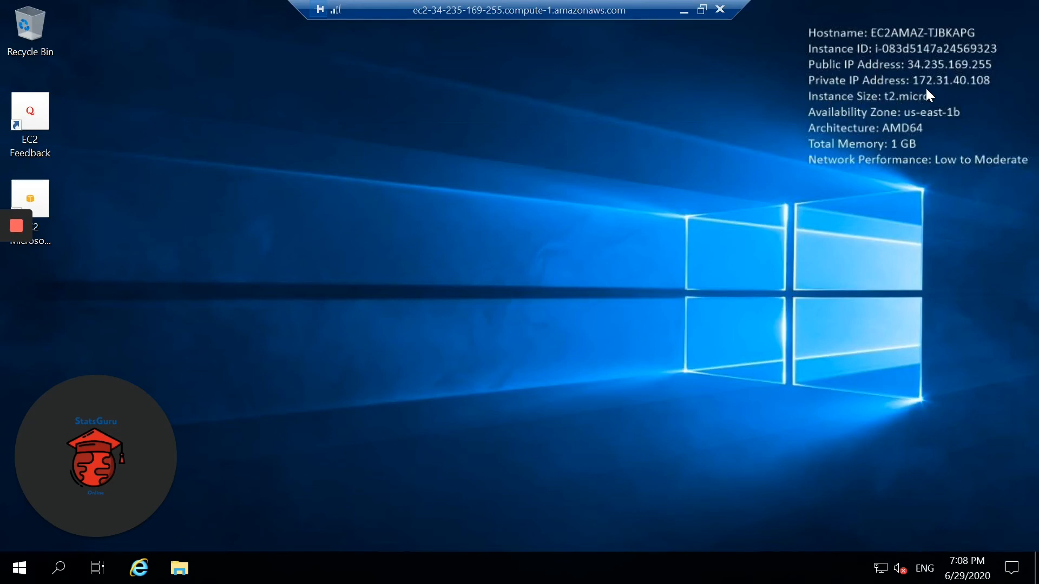
Highlight the t2.micro instance size line in the remote desktop's info overlay
drag(931, 98, 881, 96)
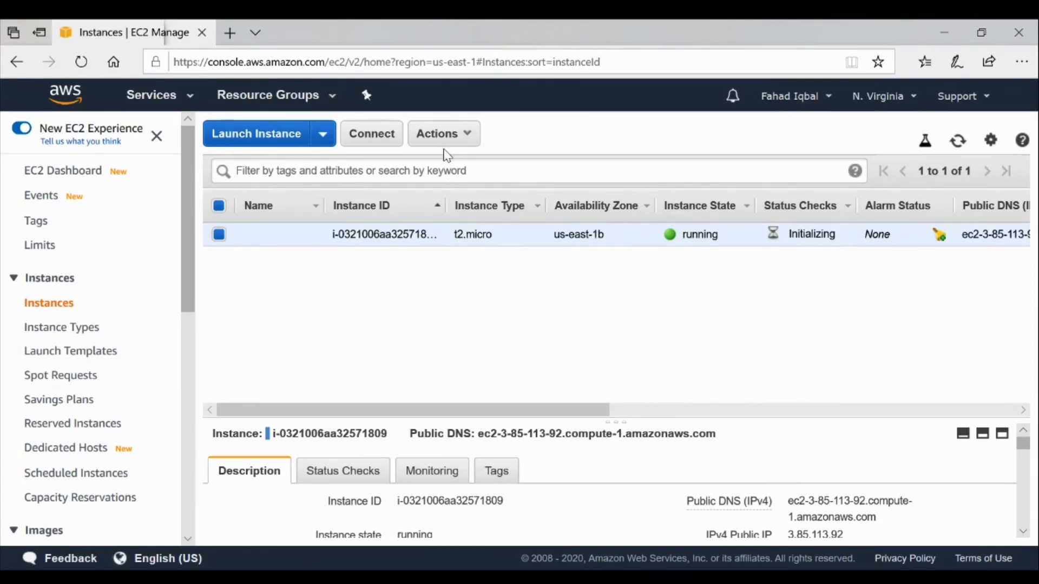
Terminate the running t2.micro instance via Actions > Instance State and confirm with Yes, Terminate
click(464, 134)
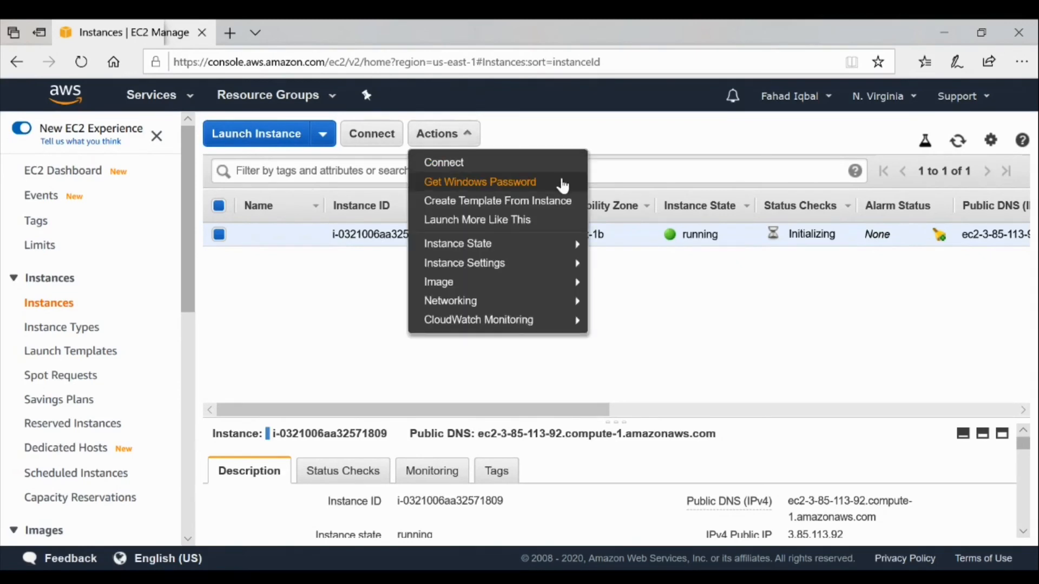
mouse_move(474, 253)
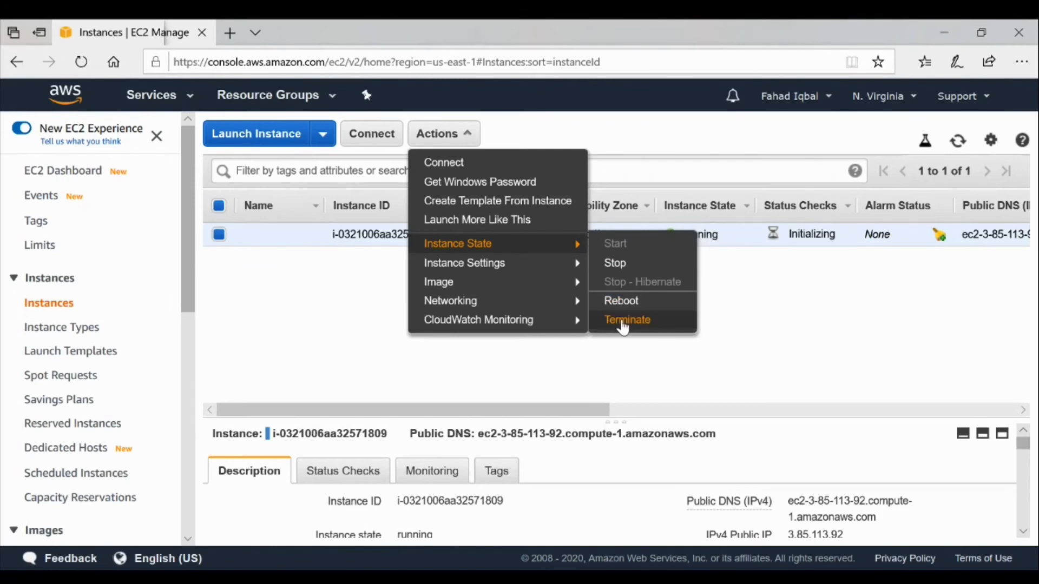
click(623, 325)
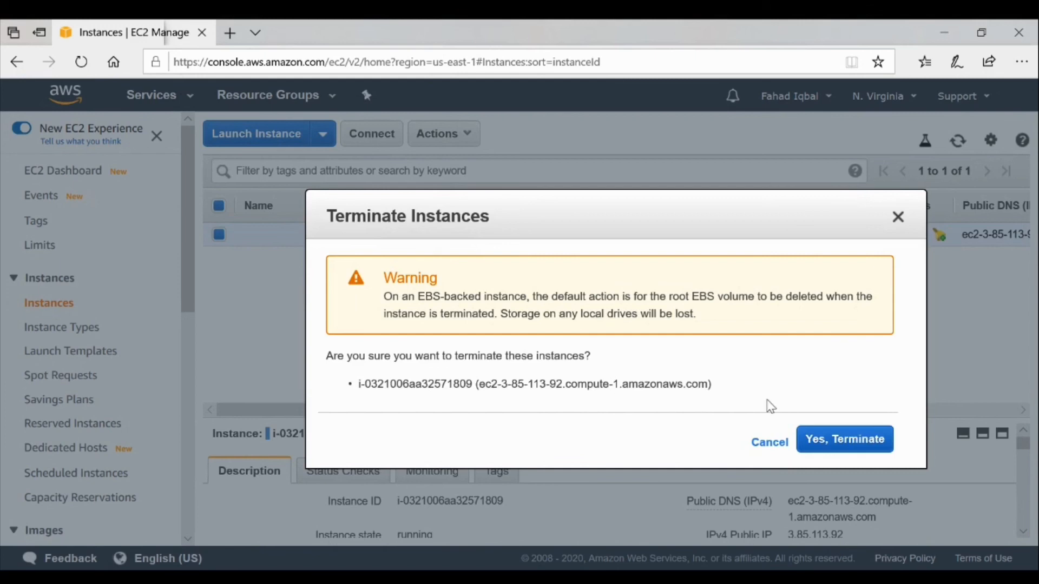
click(840, 447)
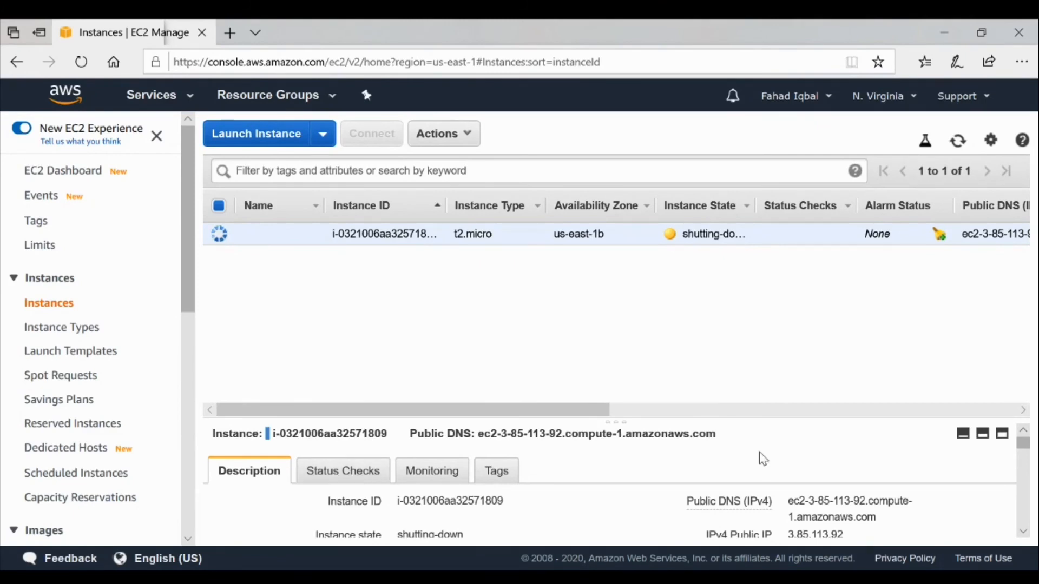
Scroll through the instance's Description pane until its state shows terminated with no public DNS
scroll(758, 472, down, 3)
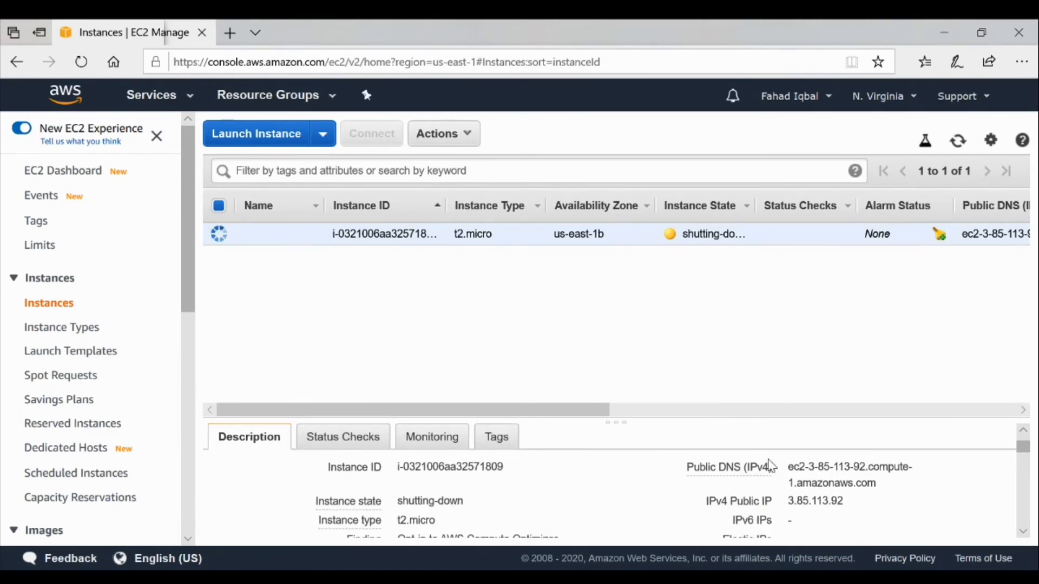
scroll(663, 483, down, 3)
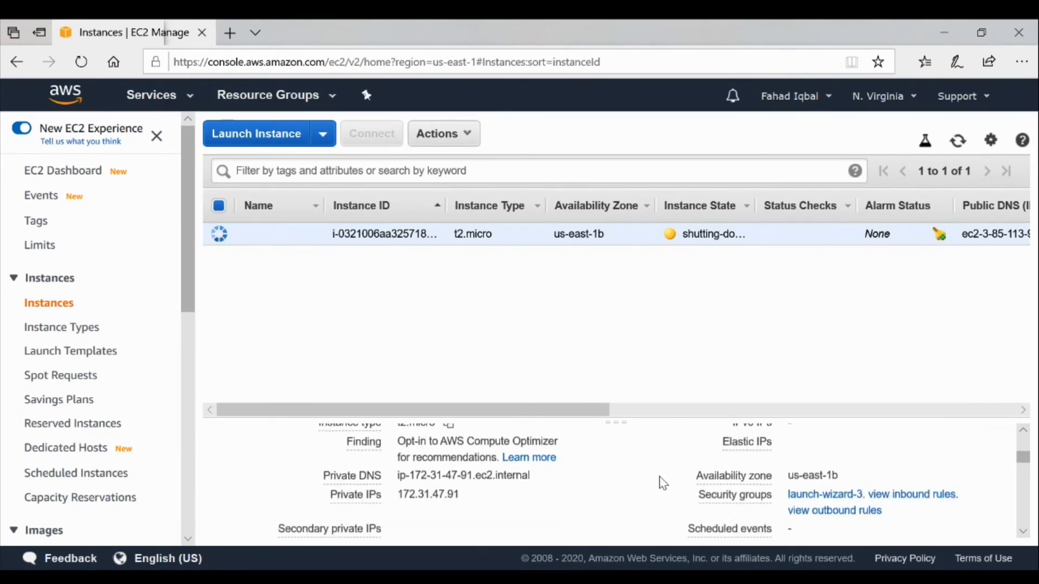
scroll(663, 483, up, 2)
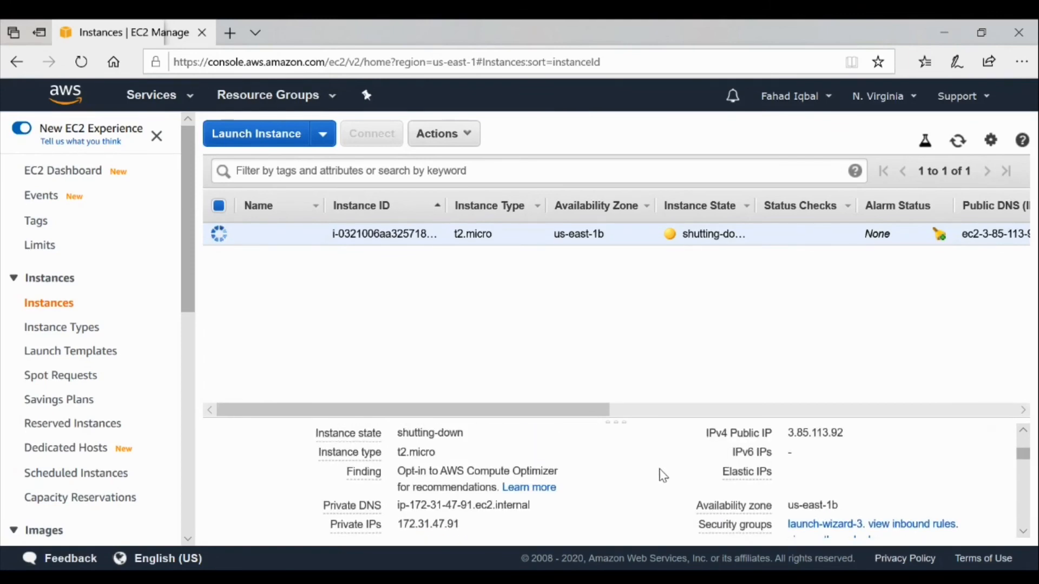
scroll(650, 468, down, 1)
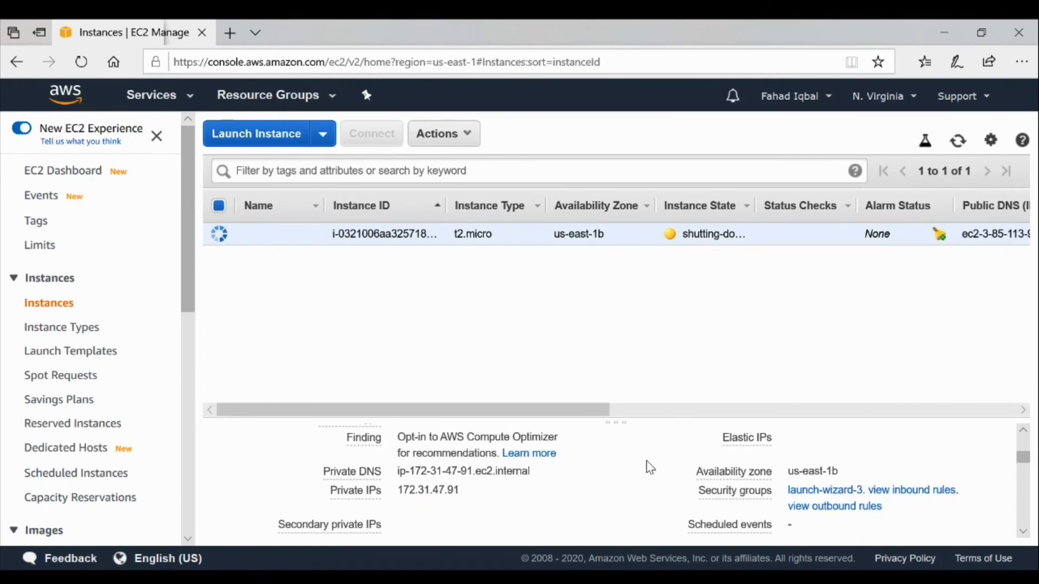
scroll(651, 468, down, 2)
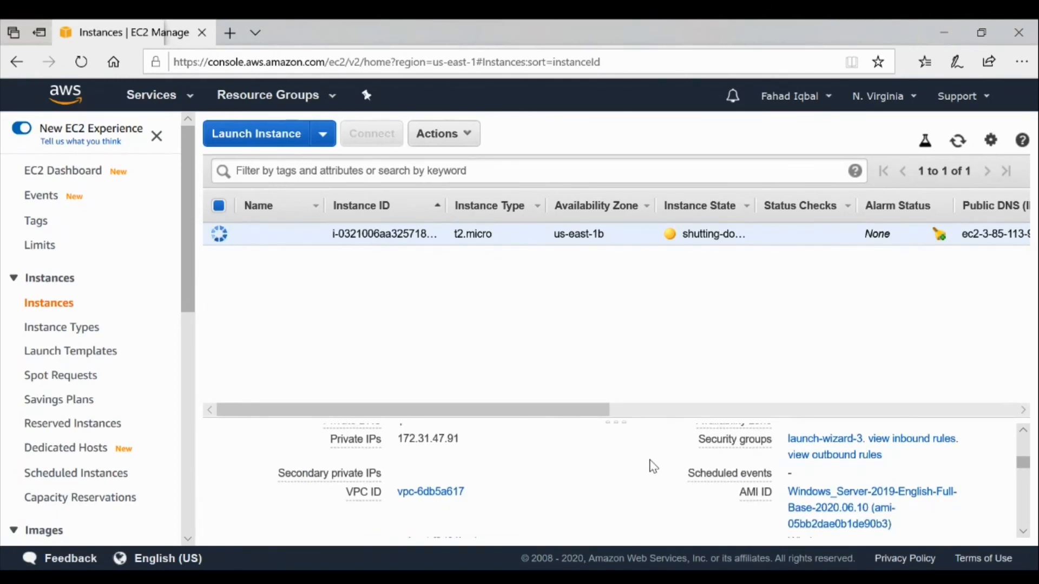
scroll(653, 466, down, 3)
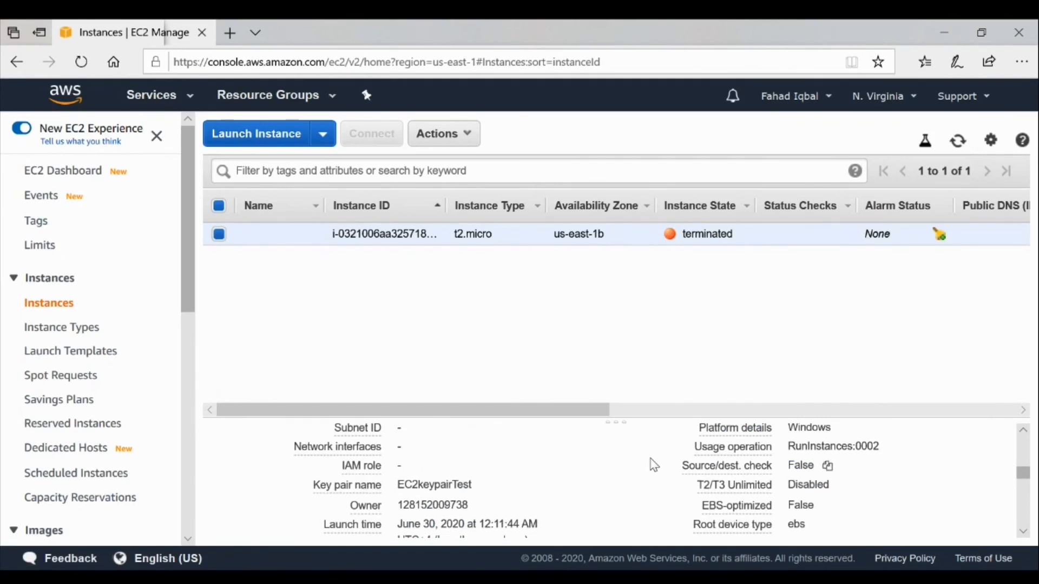
scroll(654, 466, down, 2)
scroll(654, 465, down, 1)
scroll(653, 465, down, 4)
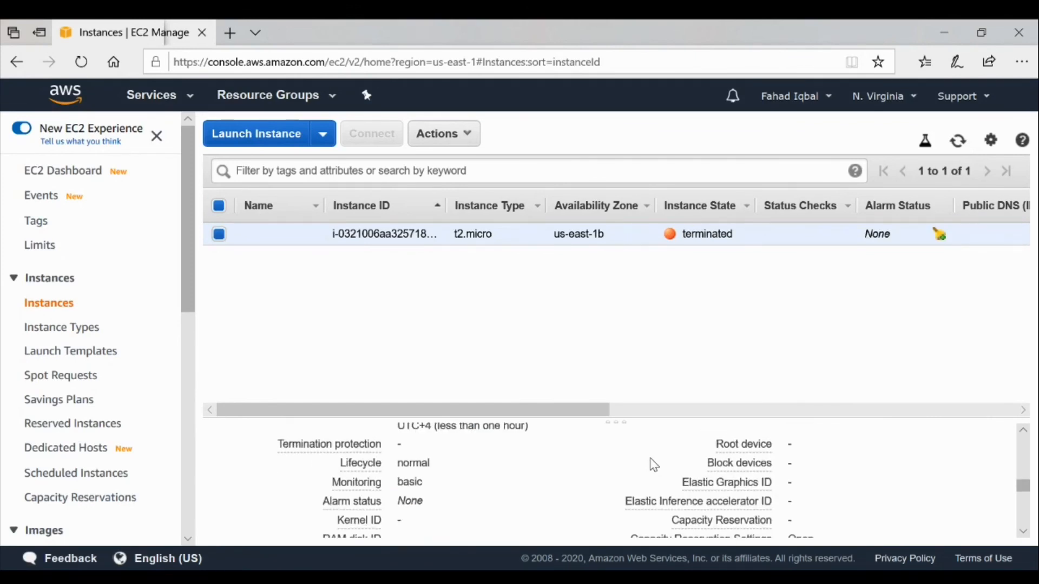
scroll(653, 466, up, 4)
scroll(652, 467, up, 5)
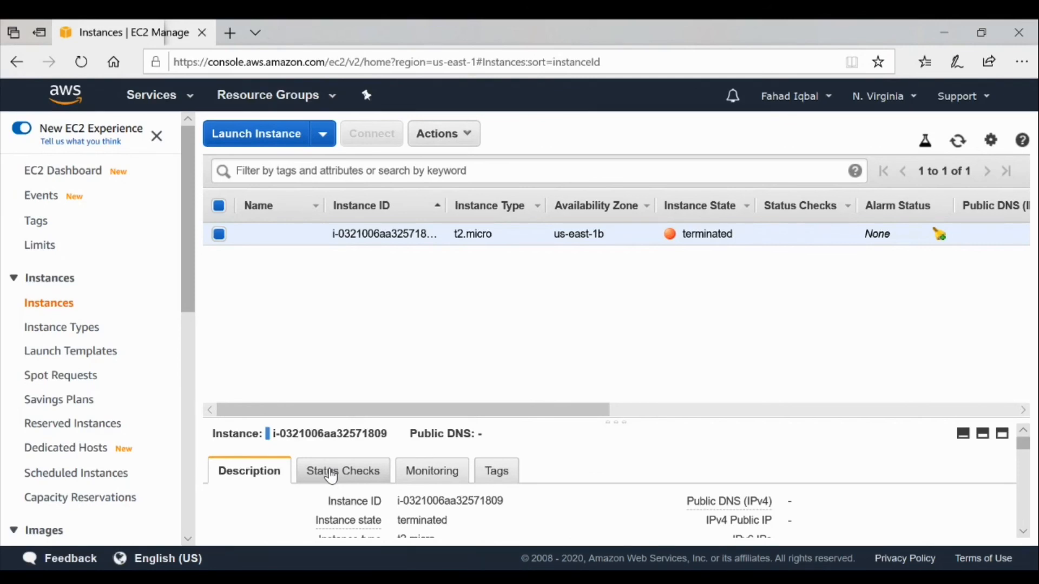
click(417, 478)
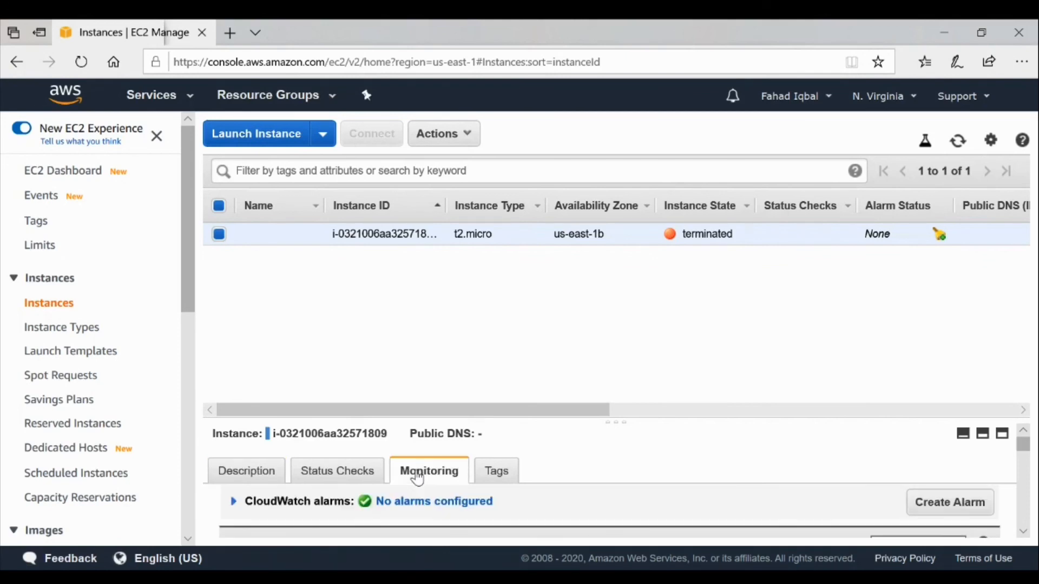
click(332, 477)
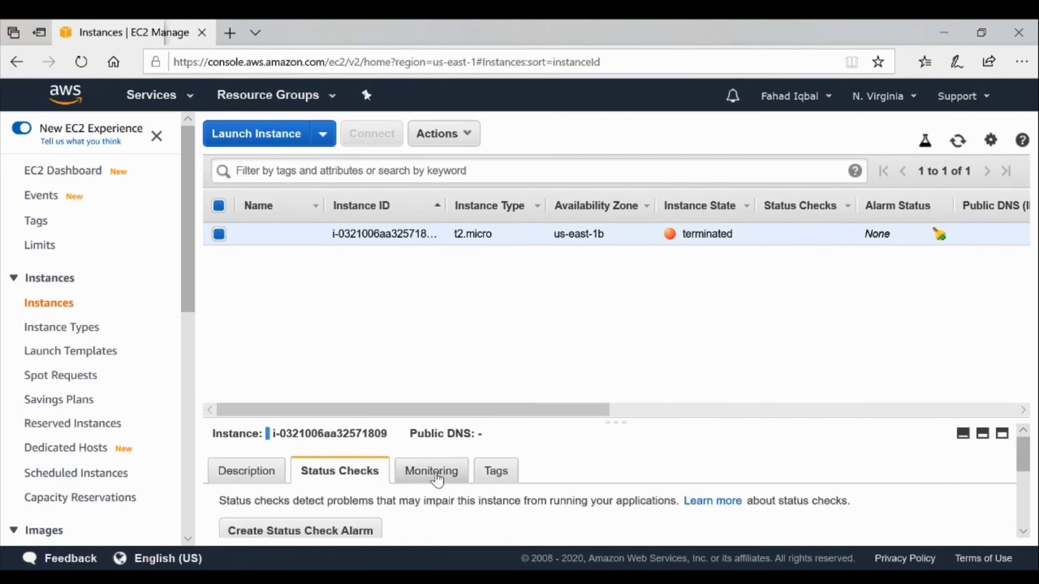
click(502, 475)
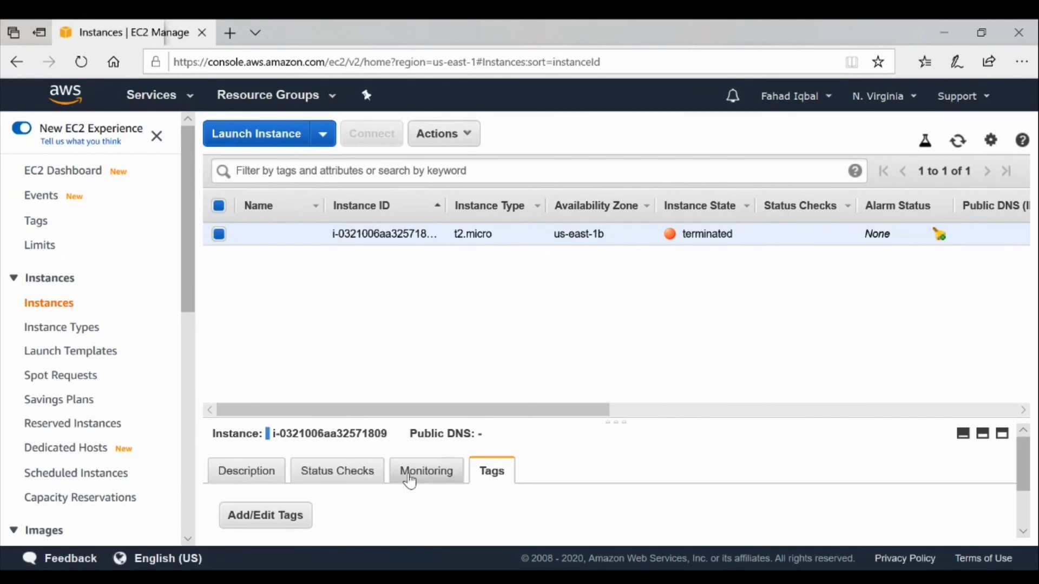
click(250, 481)
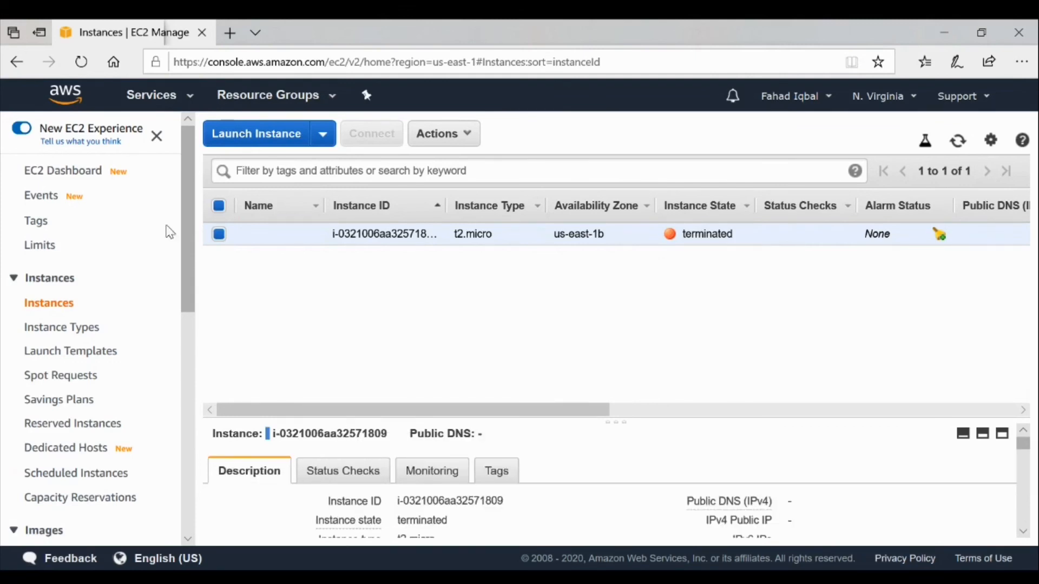
drag(185, 221, 186, 240)
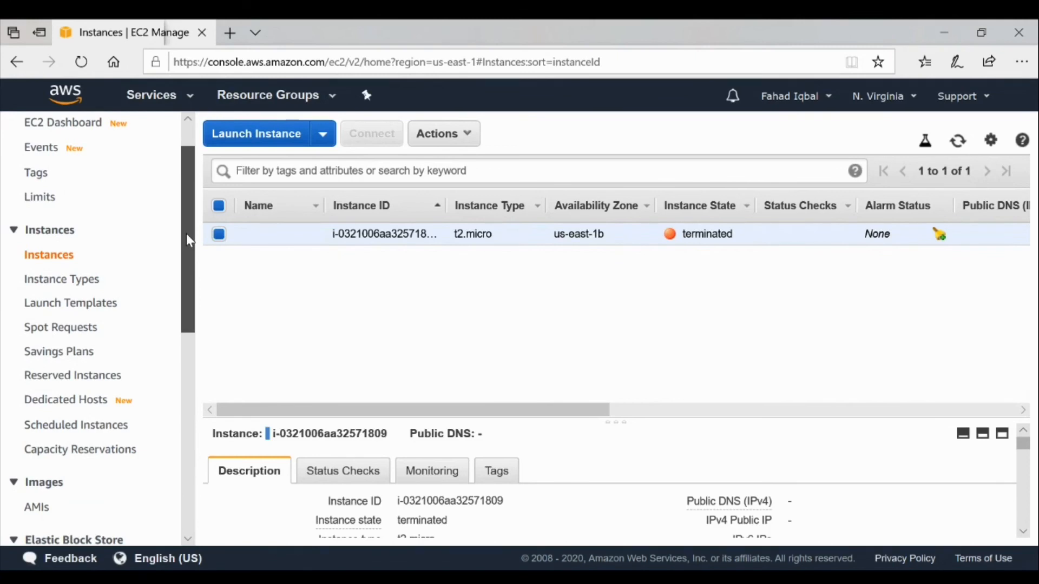